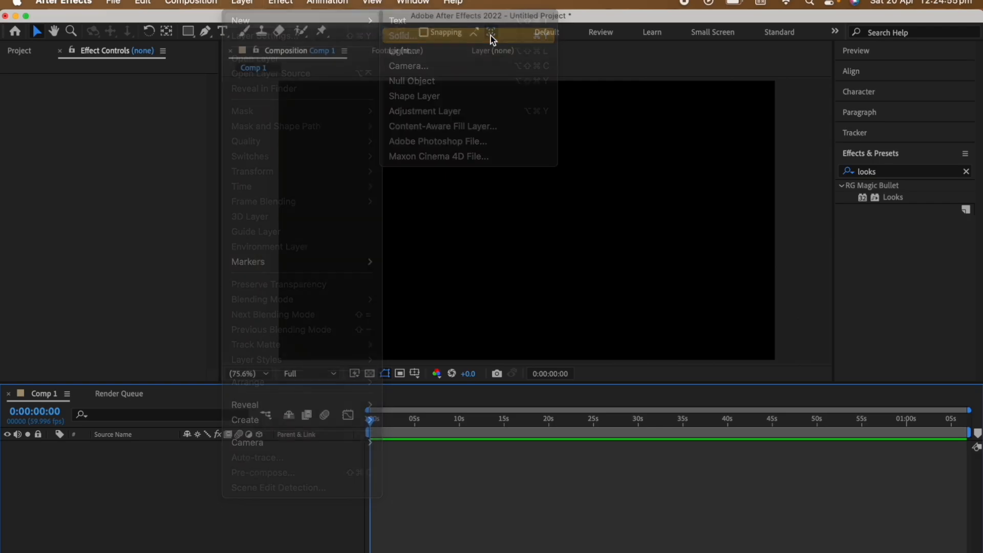
# Create a full-frame green solid and add a text layer reading "free palestine".
pyautogui.press('Return')
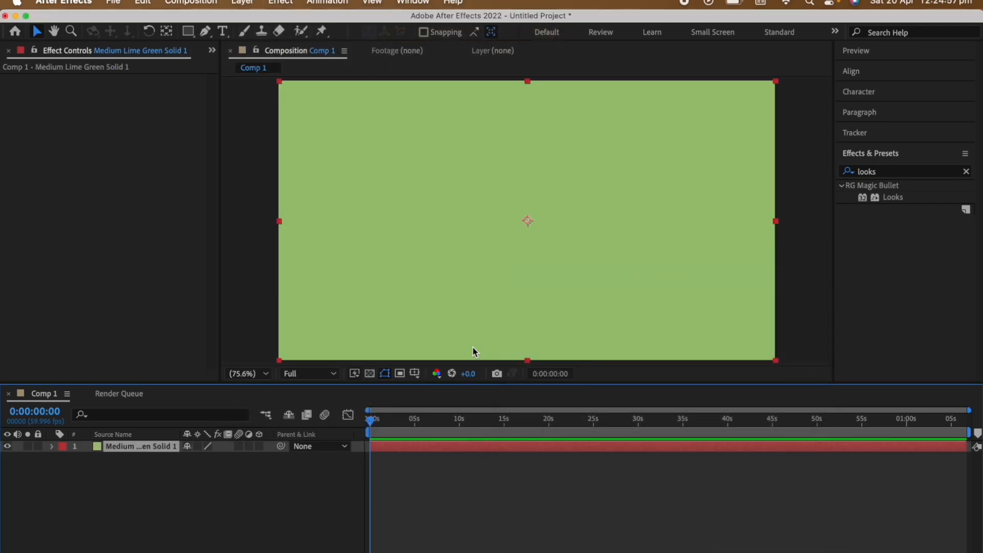
pyautogui.click(246, 6)
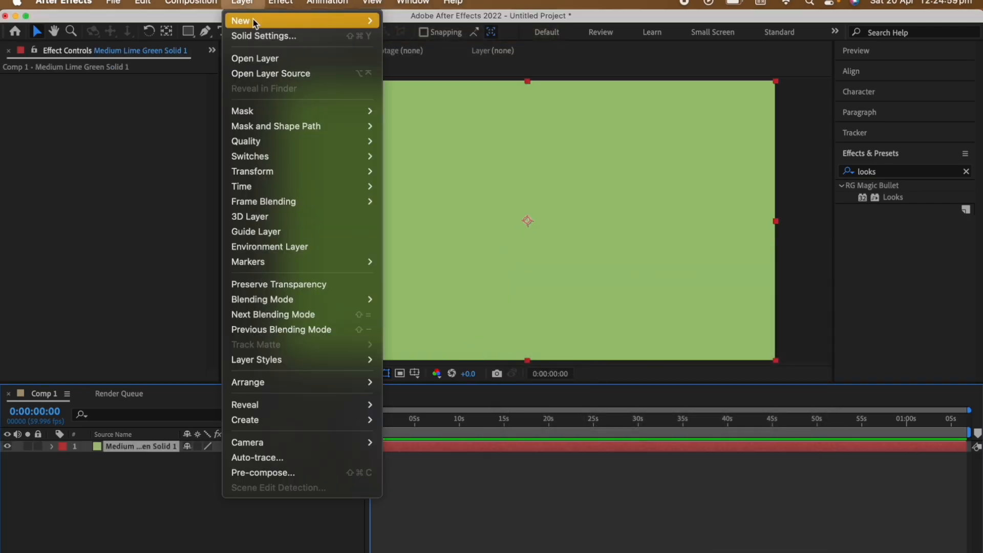
pyautogui.moveTo(359, 21)
pyautogui.click(416, 22)
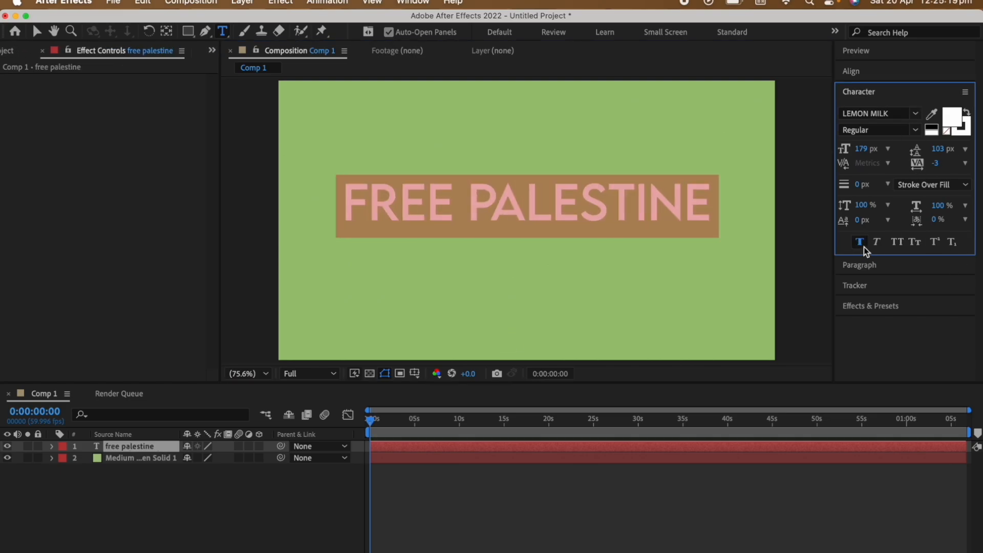
# Centre the text in the composition and place its layer, hidden, beneath the green solid.
pyautogui.click(898, 69)
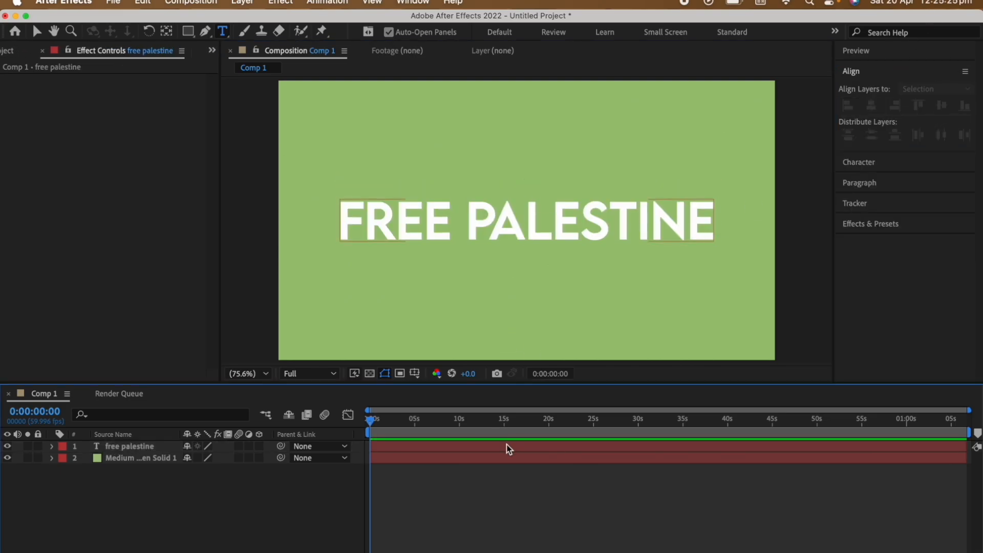
pyautogui.moveTo(143, 448); pyautogui.dragTo(143, 473)
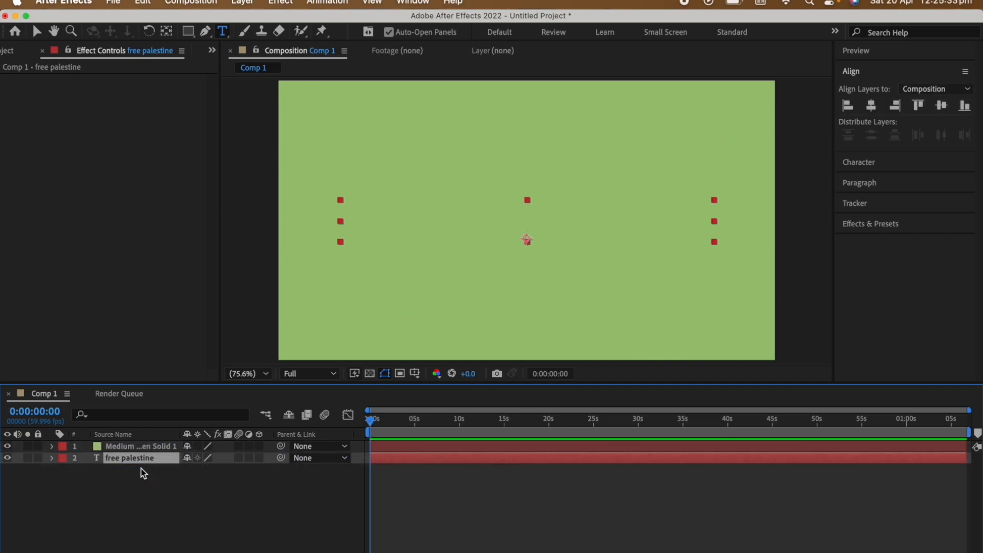
pyautogui.click(7, 458)
# Find the Video Copilot Element effect and apply it to the green solid.
pyautogui.click(708, 310)
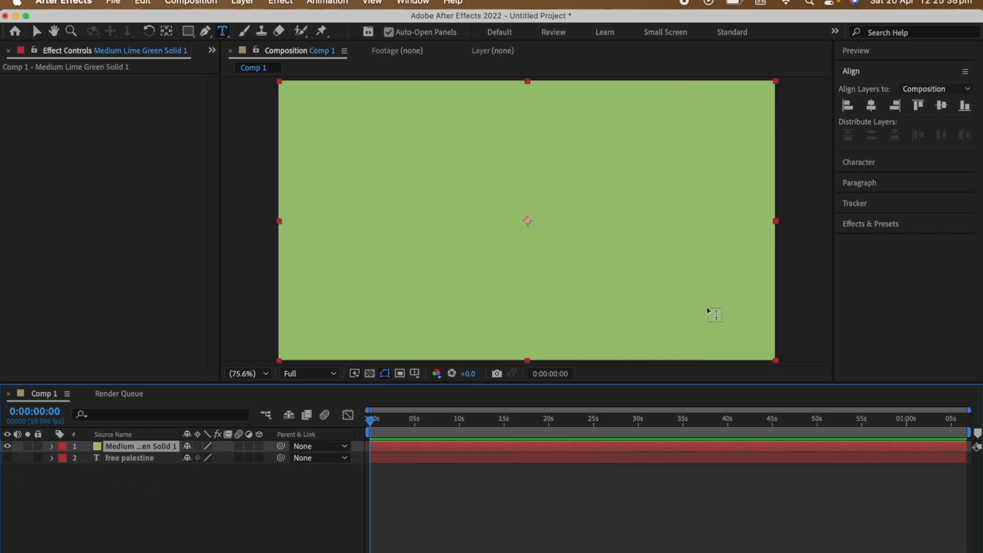
pyautogui.click(892, 225)
pyautogui.moveTo(905, 176); pyautogui.dragTo(675, 180)
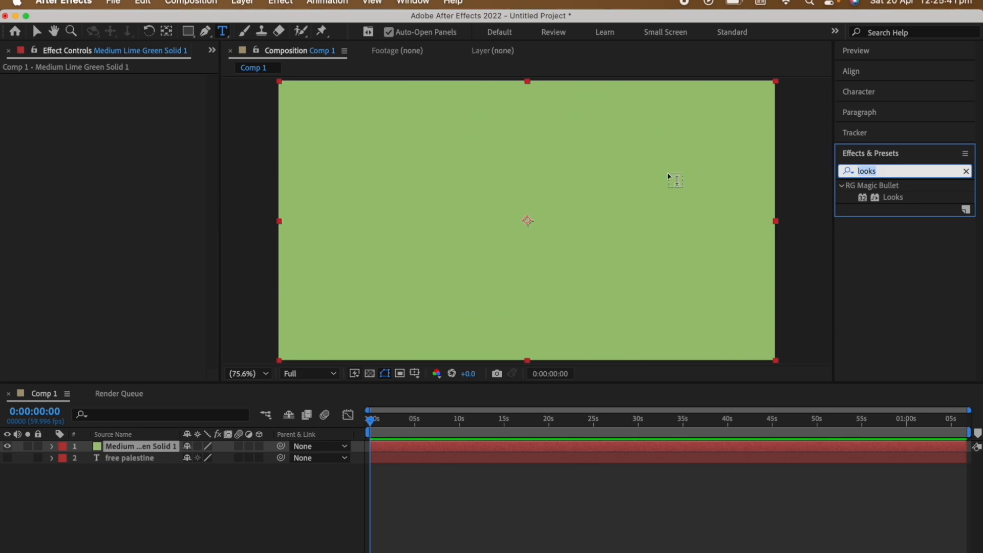
pyautogui.write('element')
pyautogui.moveTo(884, 197); pyautogui.dragTo(33, 251)
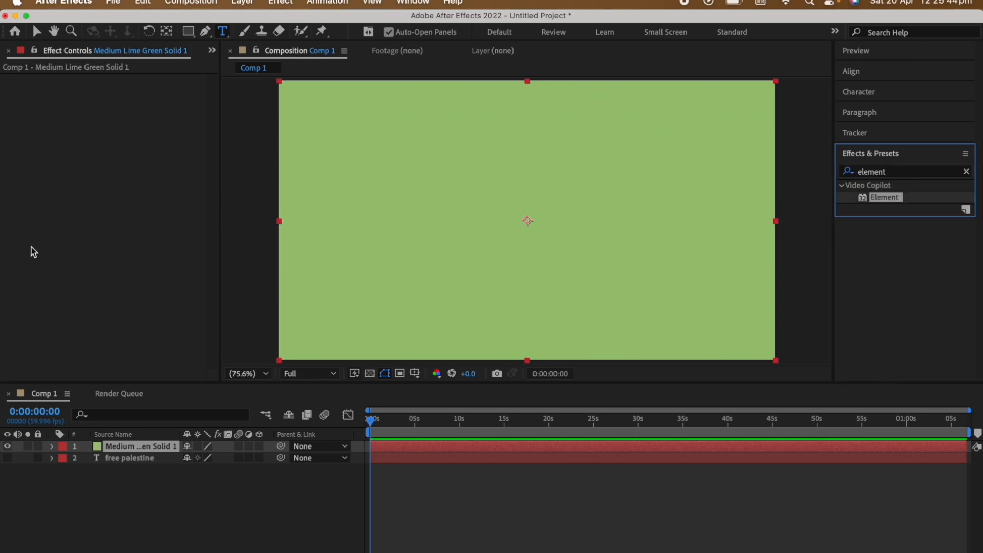
pyautogui.moveTo(894, 201); pyautogui.dragTo(500, 449)
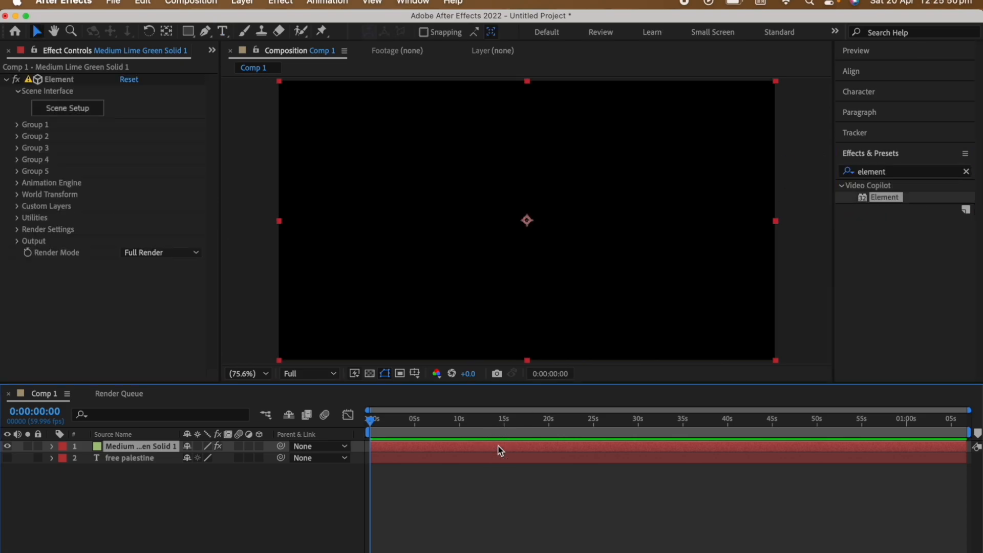
# Assign the free palestine text layer to Path Layer 1 in Element's custom text and masks.
pyautogui.click(17, 203)
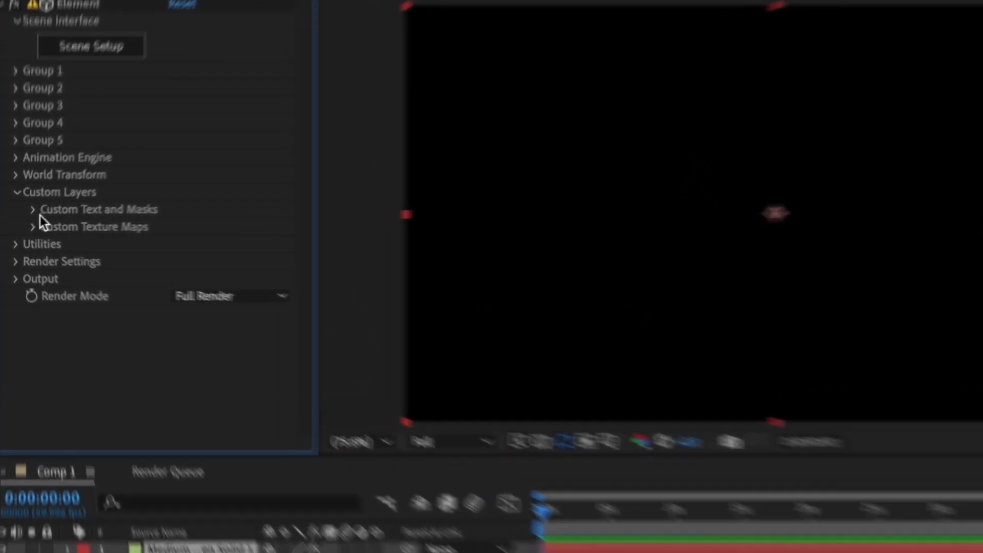
pyautogui.click(34, 210)
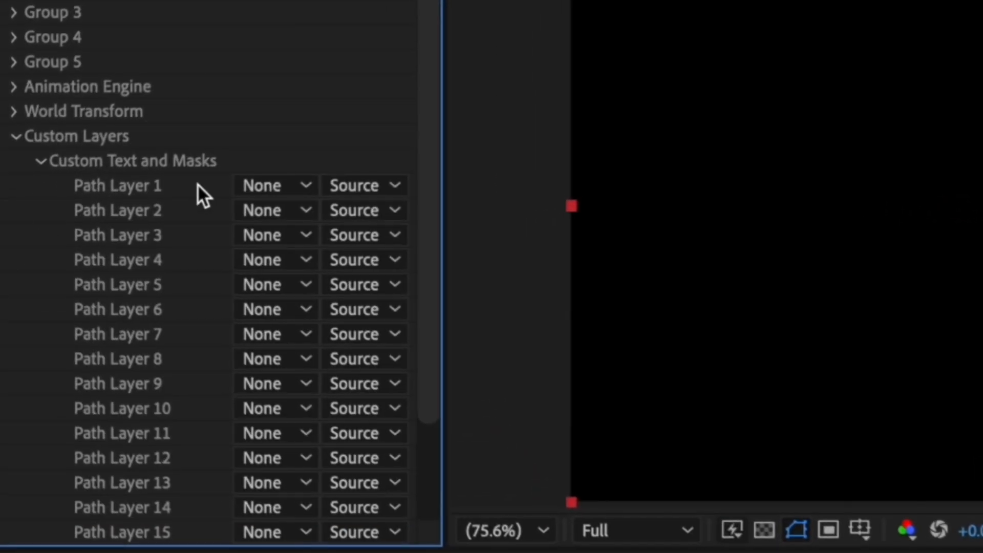
pyautogui.click(254, 188)
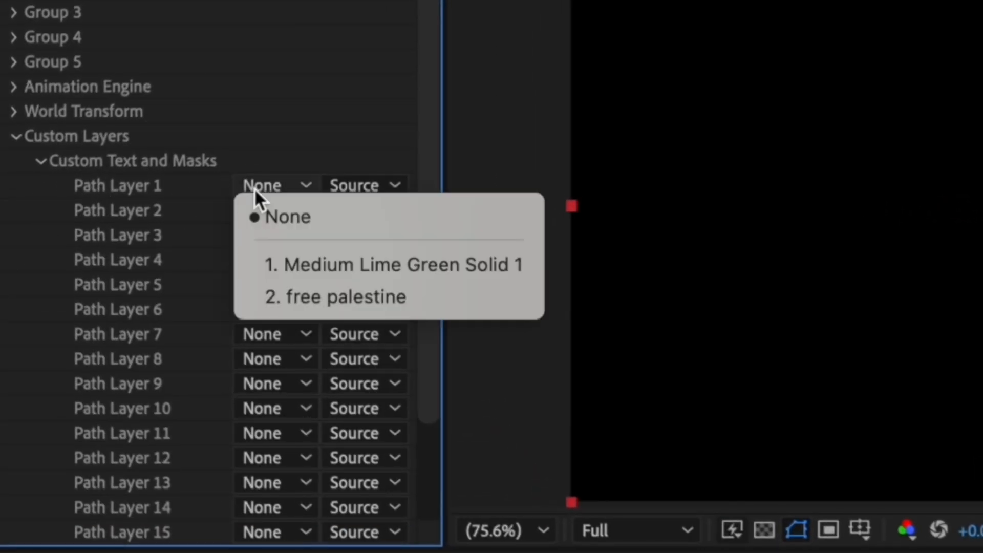
pyautogui.click(305, 289)
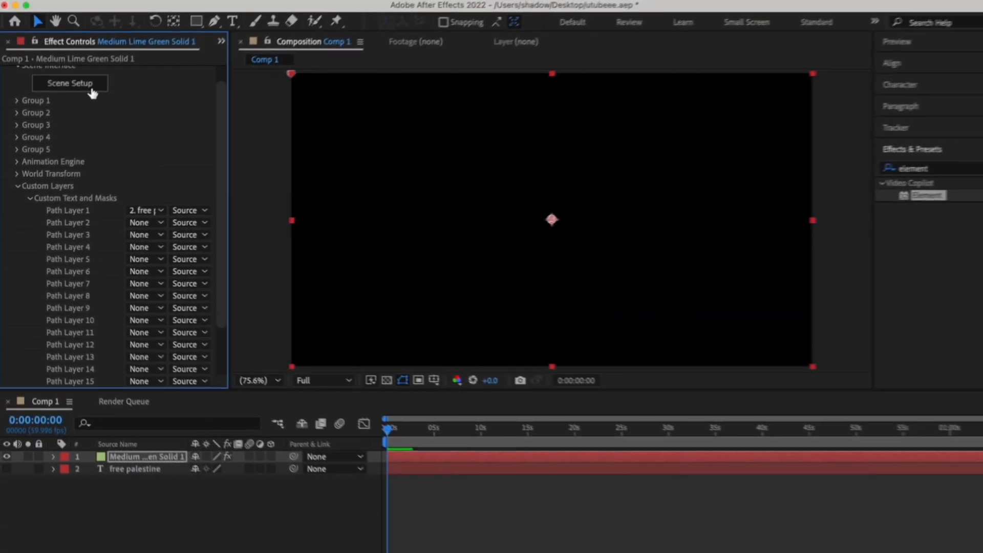
# Open Element's Scene Setup, extrude the custom text path into a 3D model and view it from another angle.
pyautogui.click(90, 88)
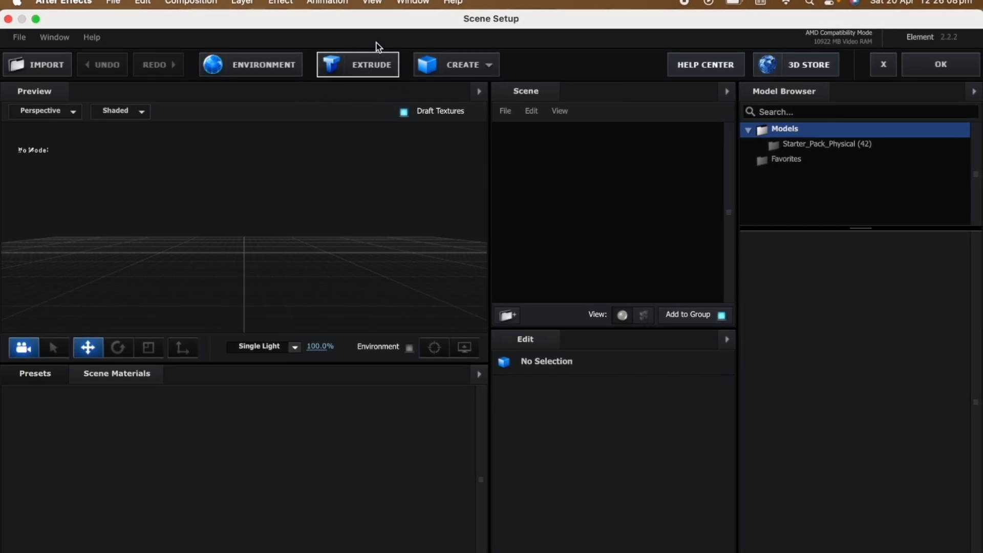
pyautogui.click(378, 67)
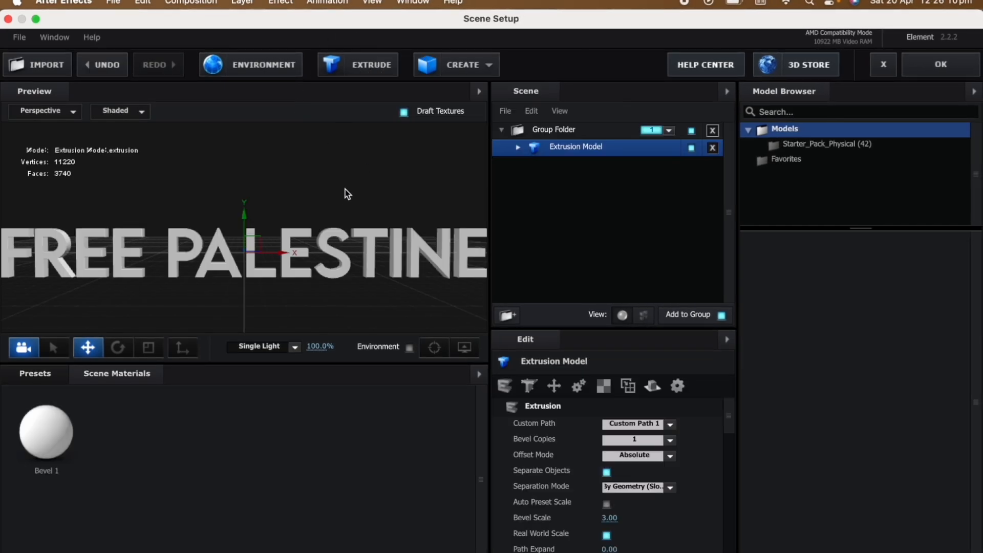
pyautogui.moveTo(346, 193); pyautogui.dragTo(327, 215)
pyautogui.moveTo(386, 254); pyautogui.dragTo(326, 281)
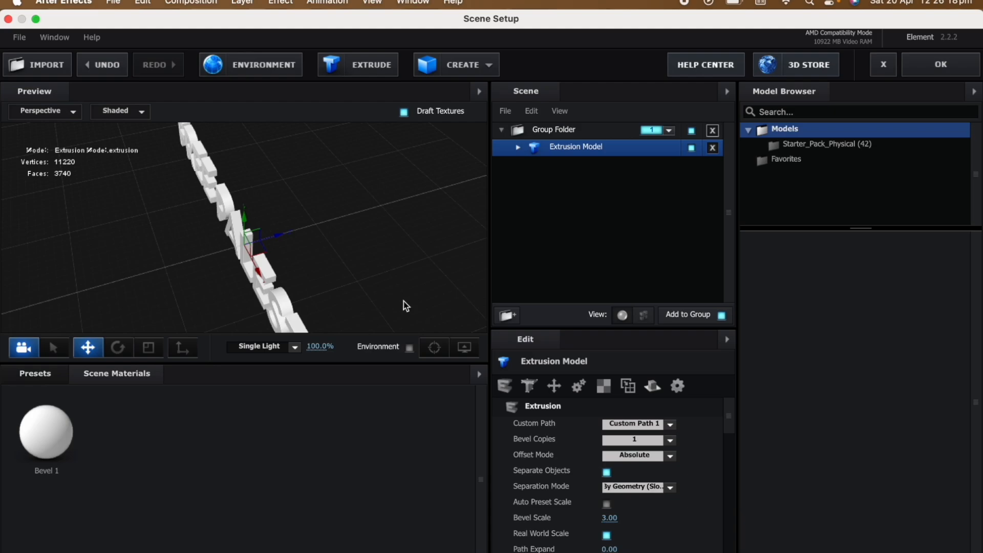
# Expand the extrusion model in the scene and set its Bevel Scale to 3.9.
pyautogui.doubleClick(597, 154)
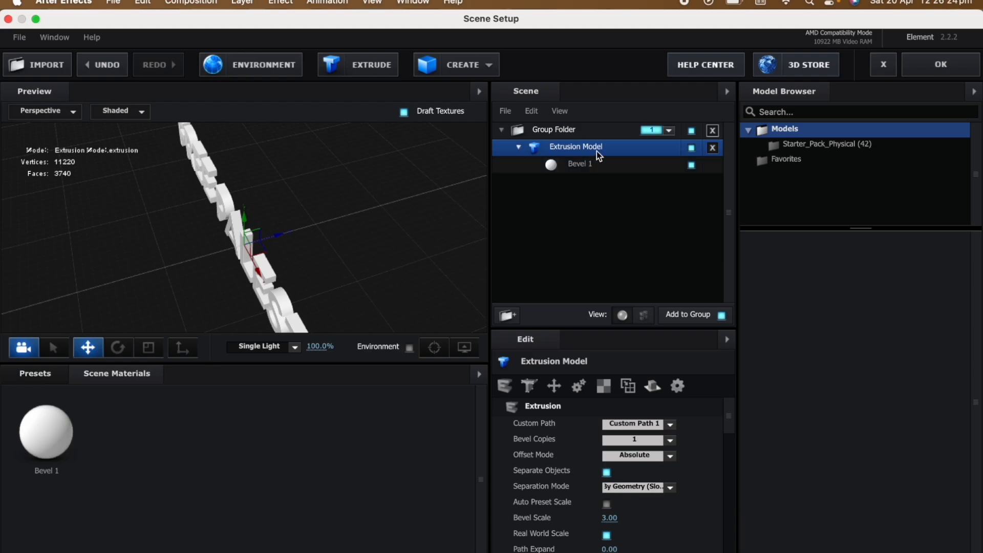
pyautogui.moveTo(608, 518)
pyautogui.mouseDown()
pyautogui.moveTo(826, 516)
pyautogui.moveTo(606, 527)
pyautogui.mouseUp()
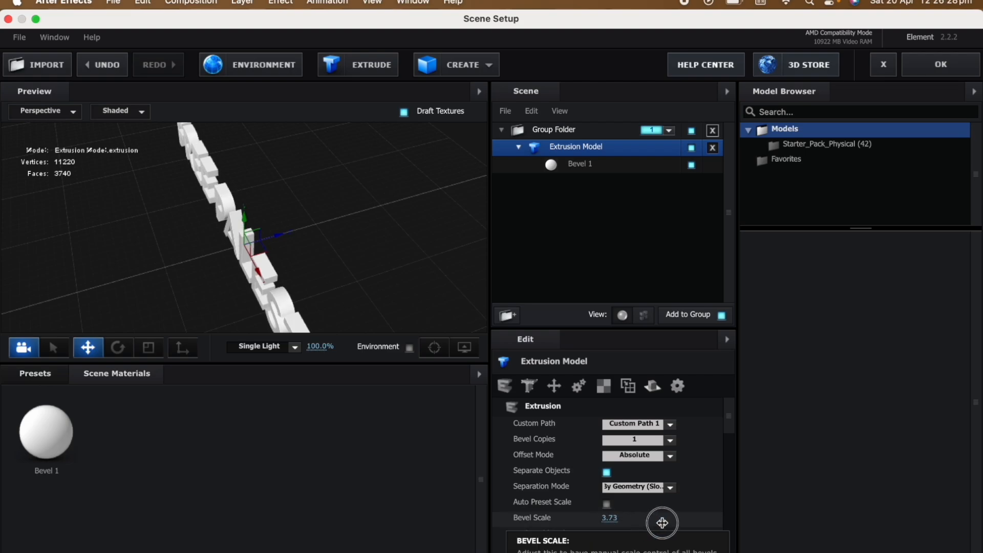
pyautogui.click(611, 518)
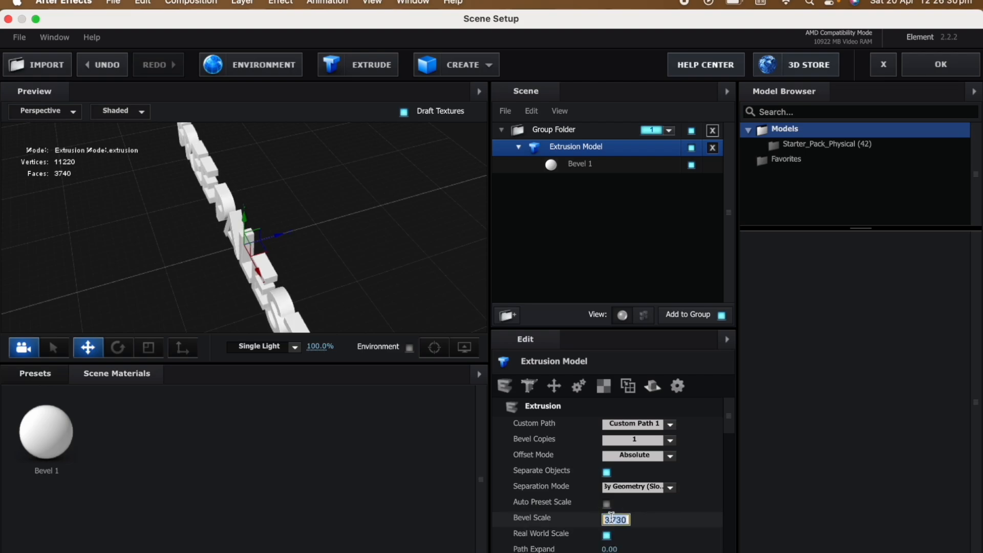
pyautogui.write('3.9')
pyautogui.press('Return')
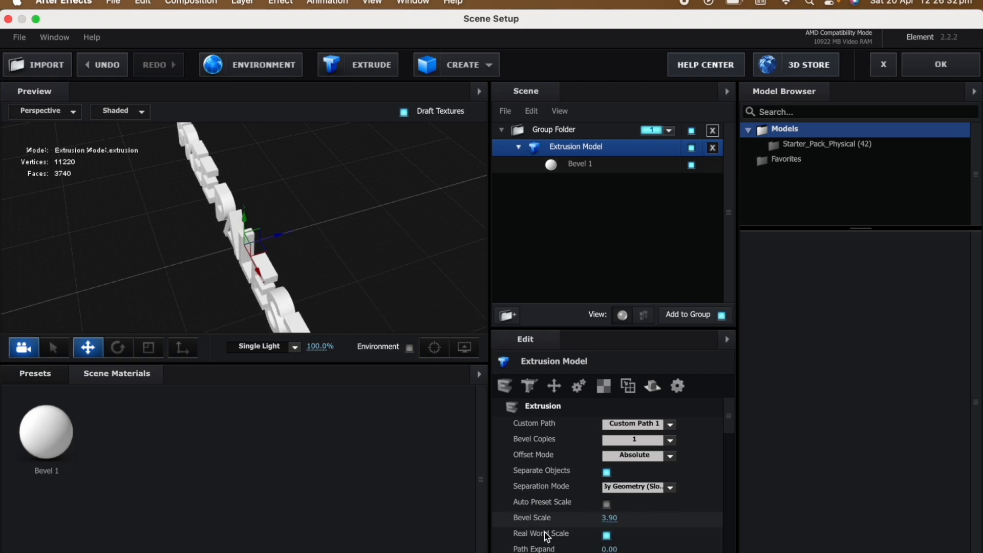
# Apply the Chrome material from the Physical presets to the extruded text.
pyautogui.moveTo(58, 334); pyautogui.dragTo(261, 221)
pyautogui.click(42, 375)
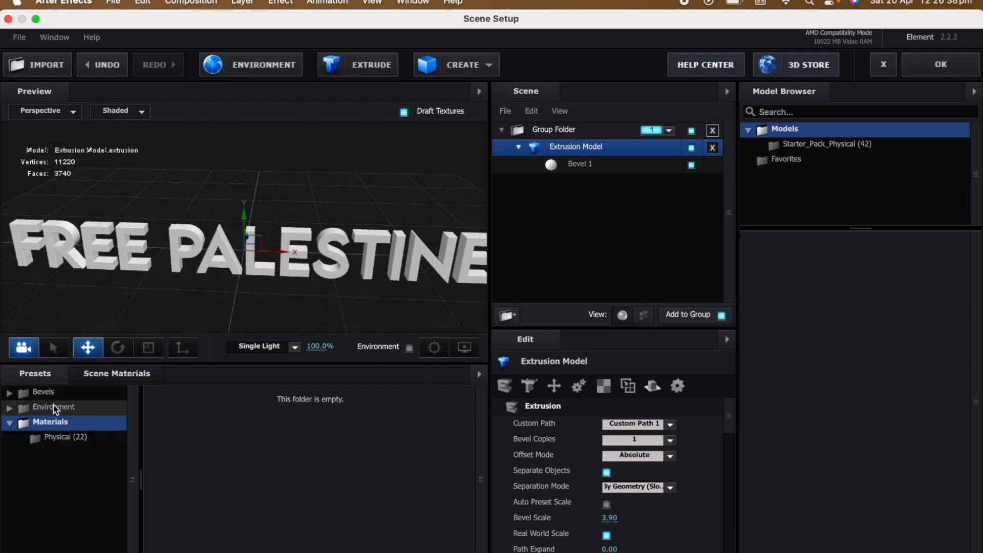
pyautogui.click(84, 445)
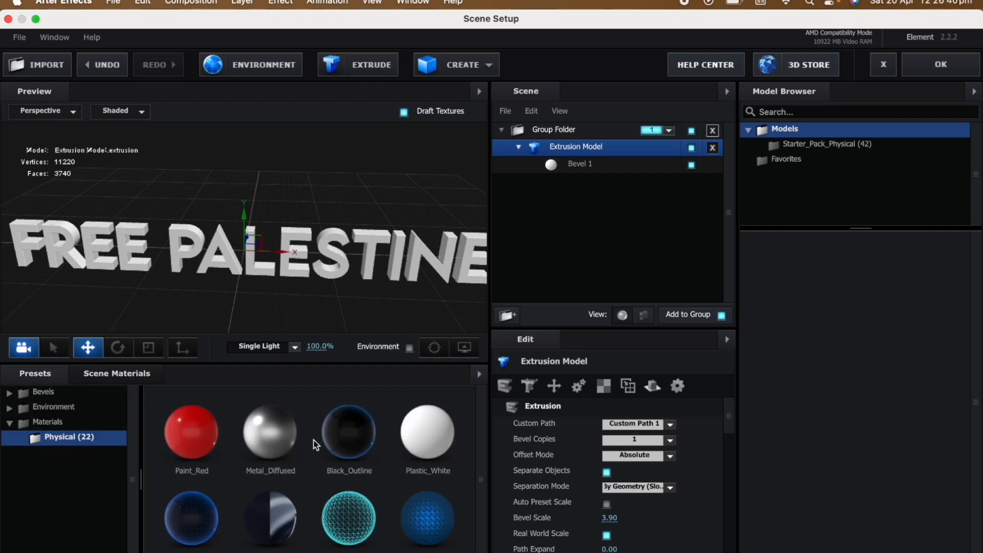
pyautogui.scroll(-10, 314, 444)
pyautogui.scroll(10, 314, 443)
pyautogui.scroll(-3, 314, 443)
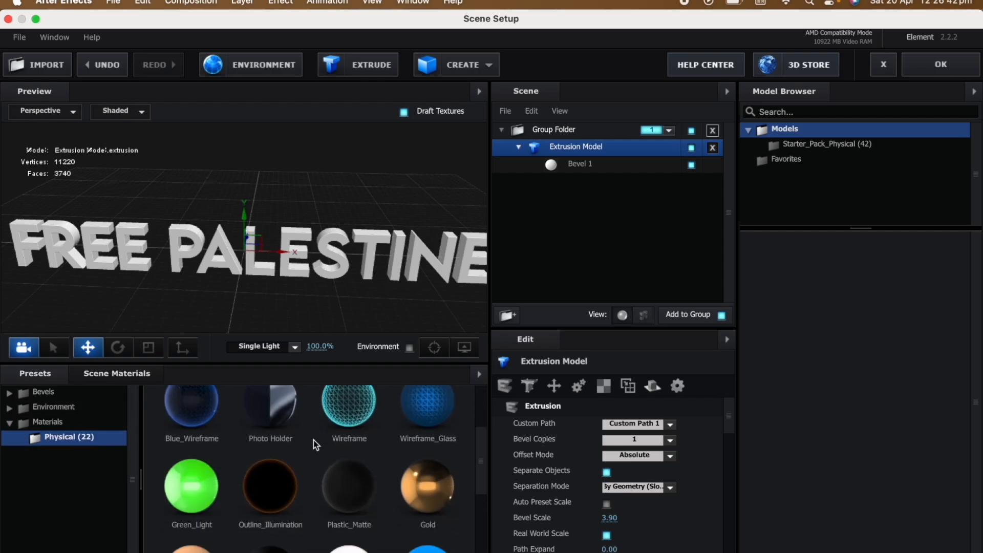
pyautogui.scroll(-5, 315, 445)
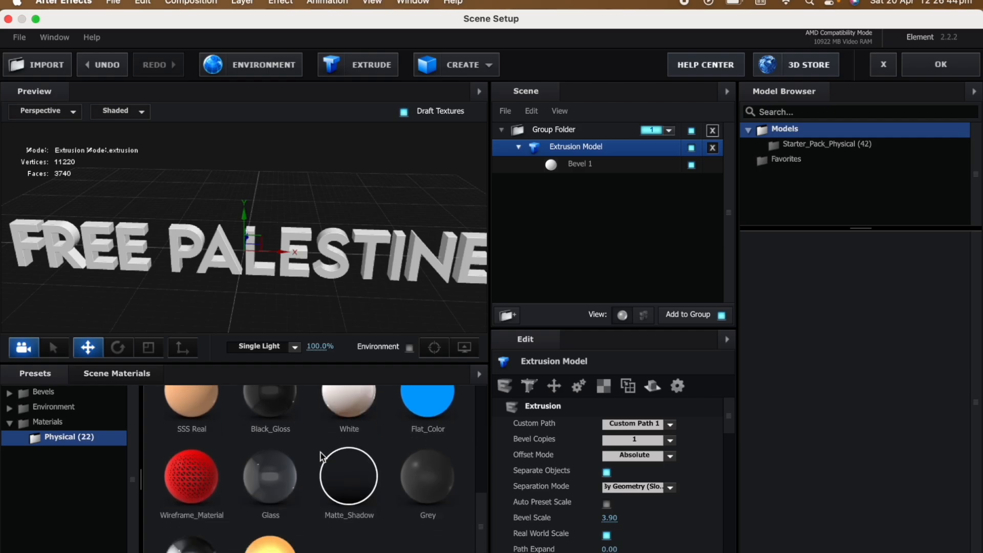
pyautogui.scroll(-1, 321, 456)
pyautogui.click(193, 535)
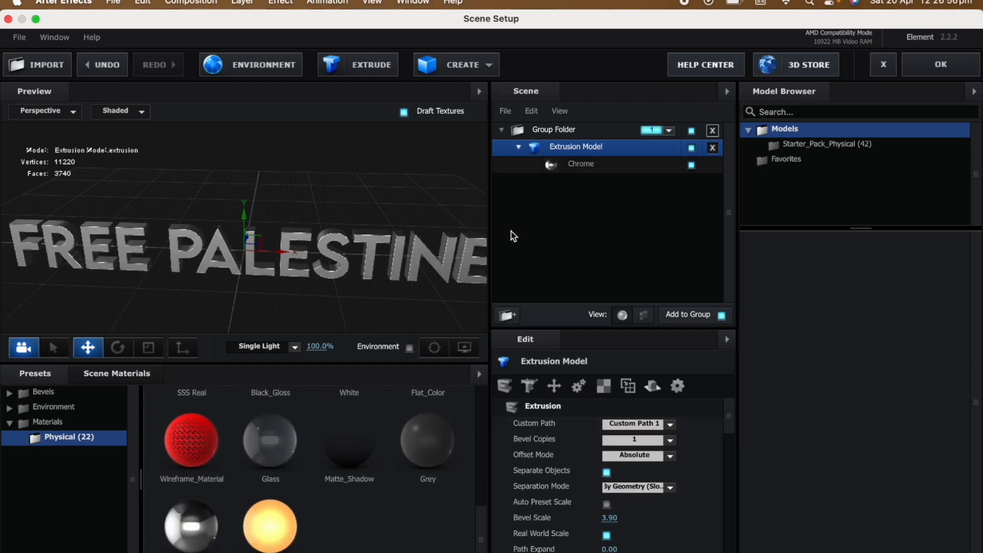
# Check the reflectivity colour options of the Chrome material.
pyautogui.click(580, 164)
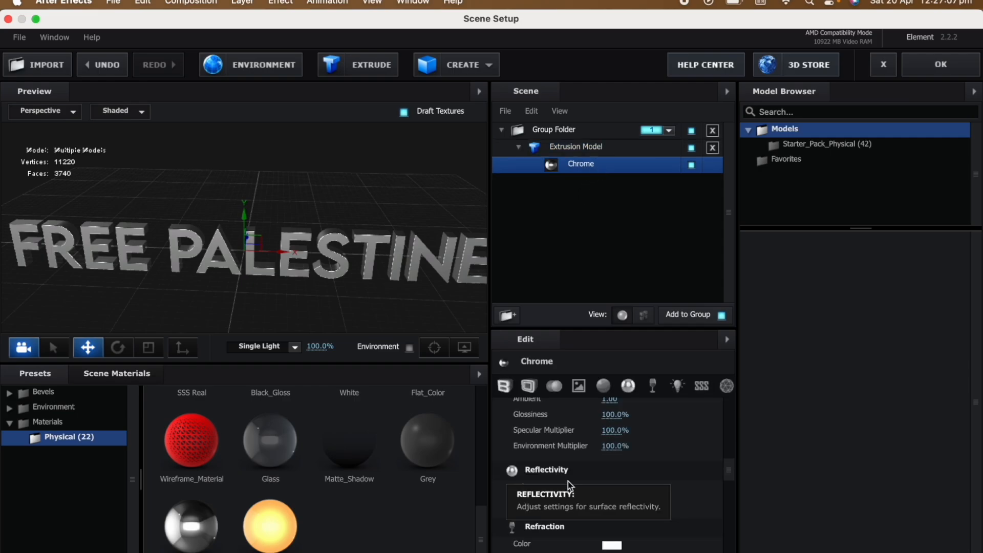
pyautogui.click(612, 487)
pyautogui.moveTo(506, 195); pyautogui.dragTo(134, 18)
pyautogui.click(368, 110)
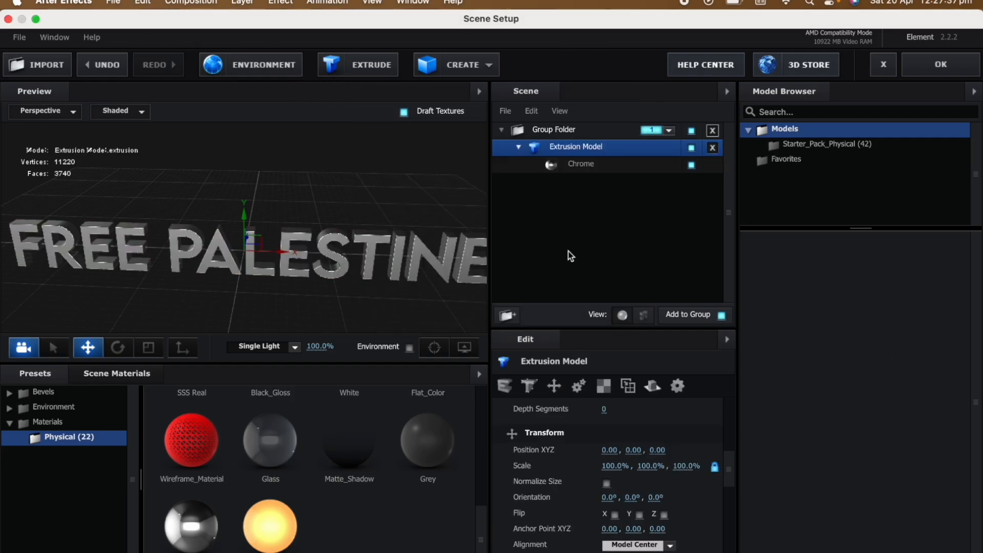
# Try changing the extrusion model's X position and scale, undoing each change.
pyautogui.moveTo(609, 449); pyautogui.dragTo(710, 456)
pyautogui.press('super+z')
pyautogui.press('super+z')
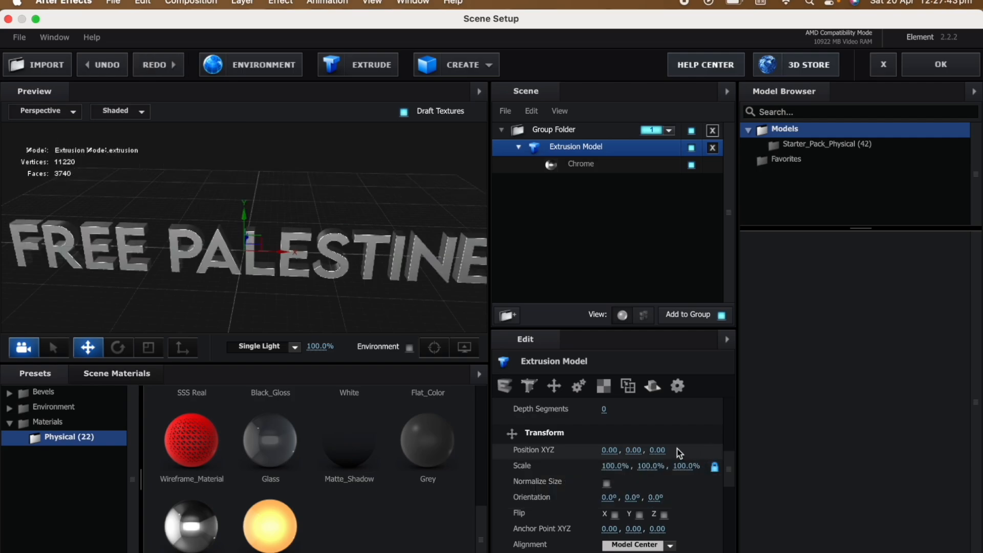
pyautogui.moveTo(621, 466); pyautogui.dragTo(553, 465)
# Try rotating the extrusion model about X and flipping it on X, reverting both changes.
pyautogui.press('super+z')
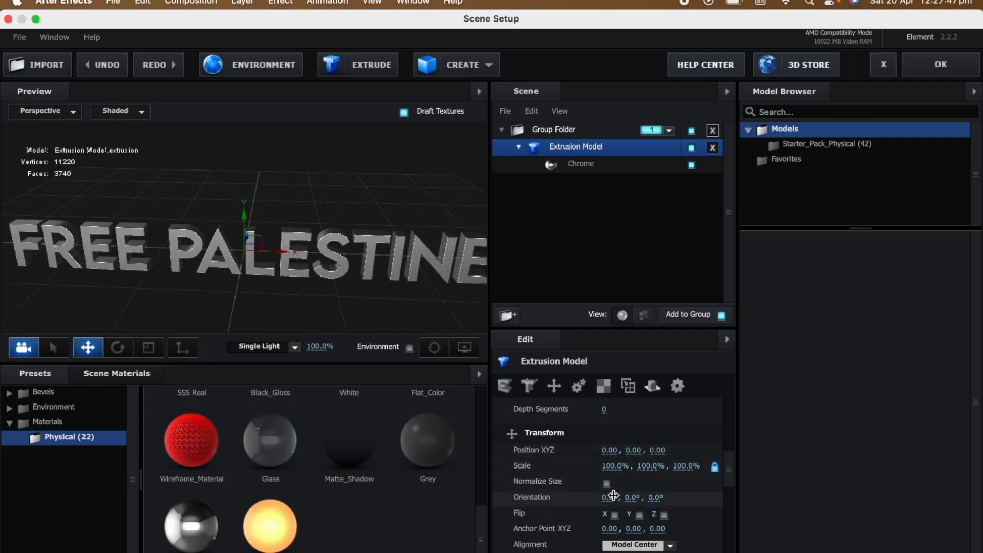
pyautogui.moveTo(612, 496); pyautogui.dragTo(677, 499)
pyautogui.press('super+z')
pyautogui.press('super+z')
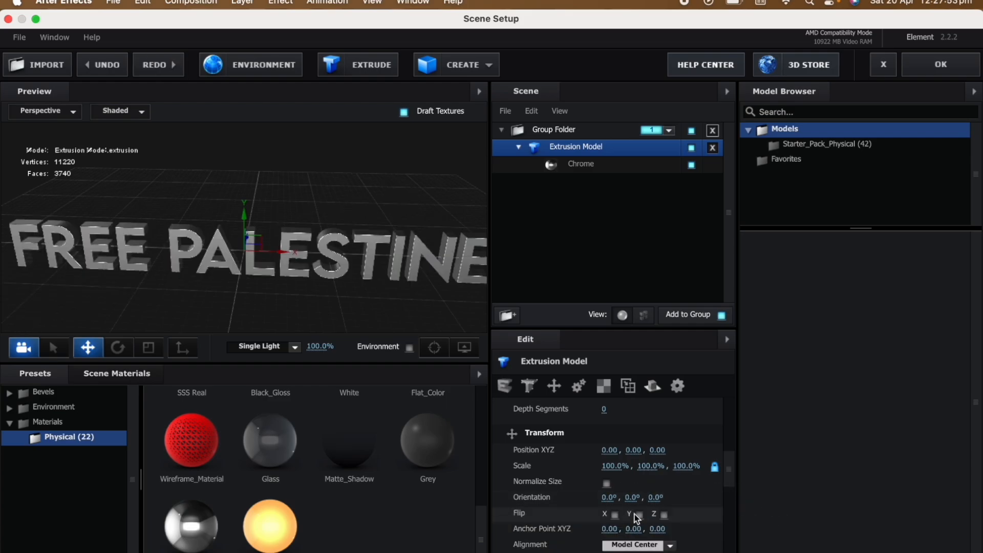
pyautogui.click(615, 514)
pyautogui.click(615, 513)
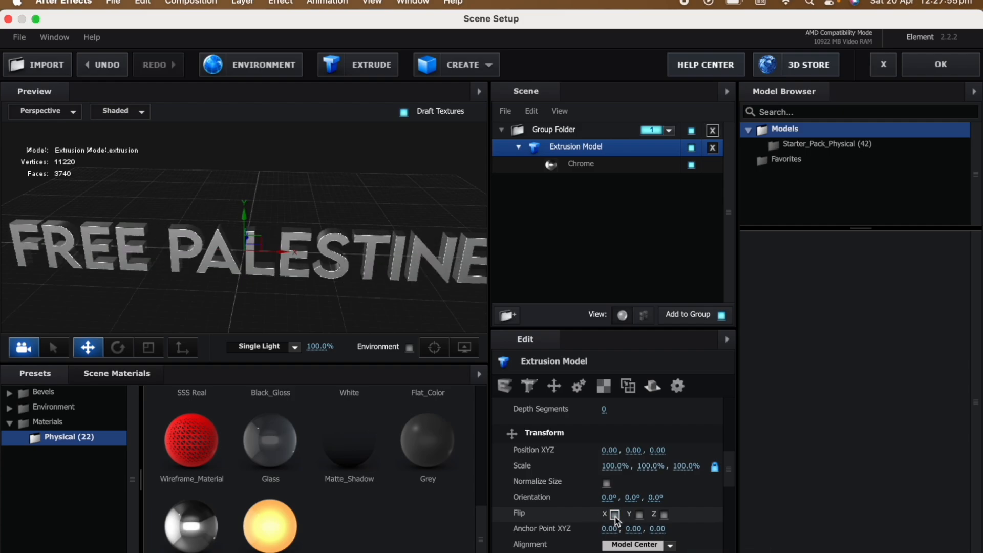
# Look through the model and Chrome material settings, try a different Glossiness, undo it and view the text from another angle.
pyautogui.scroll(-10, 582, 521)
pyautogui.scroll(-5, 582, 521)
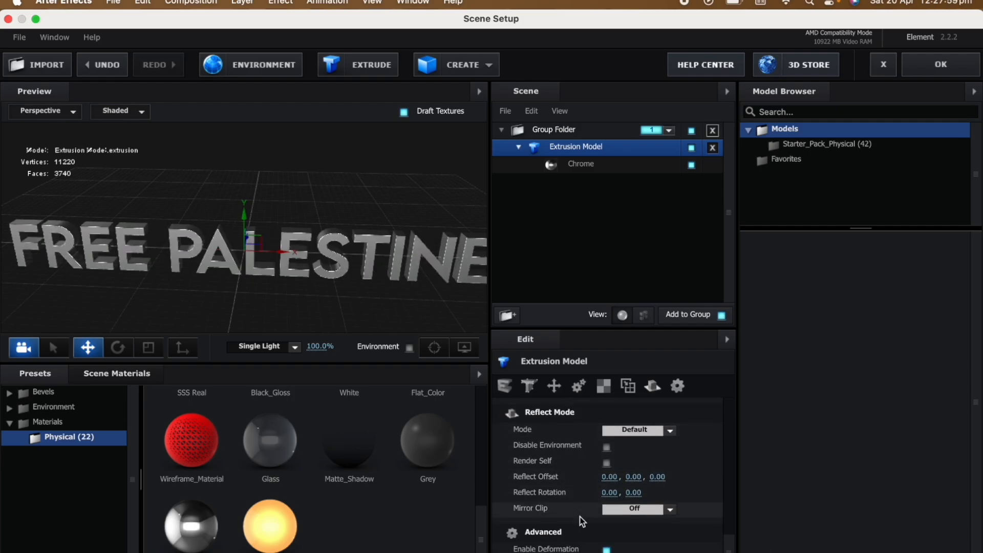
pyautogui.click(579, 166)
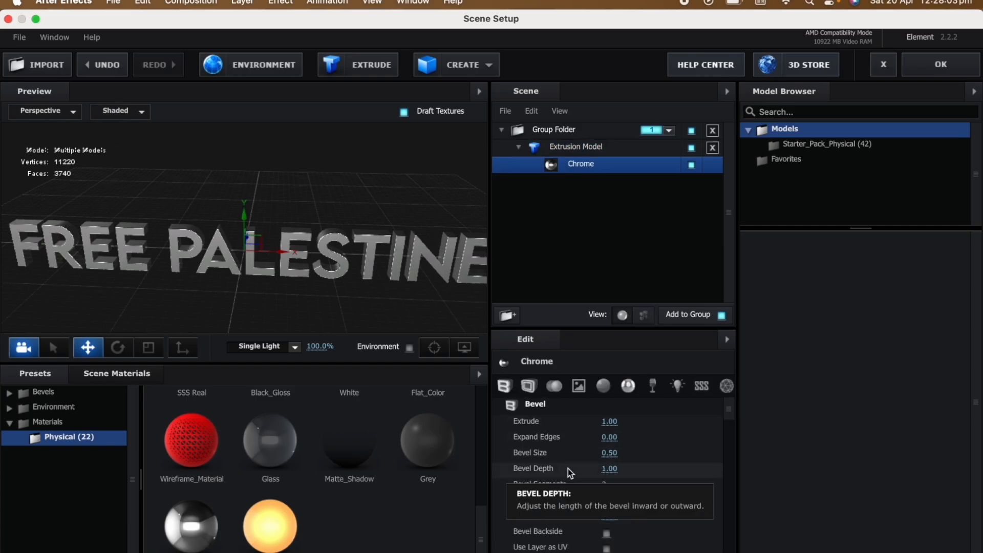
pyautogui.scroll(-10, 563, 486)
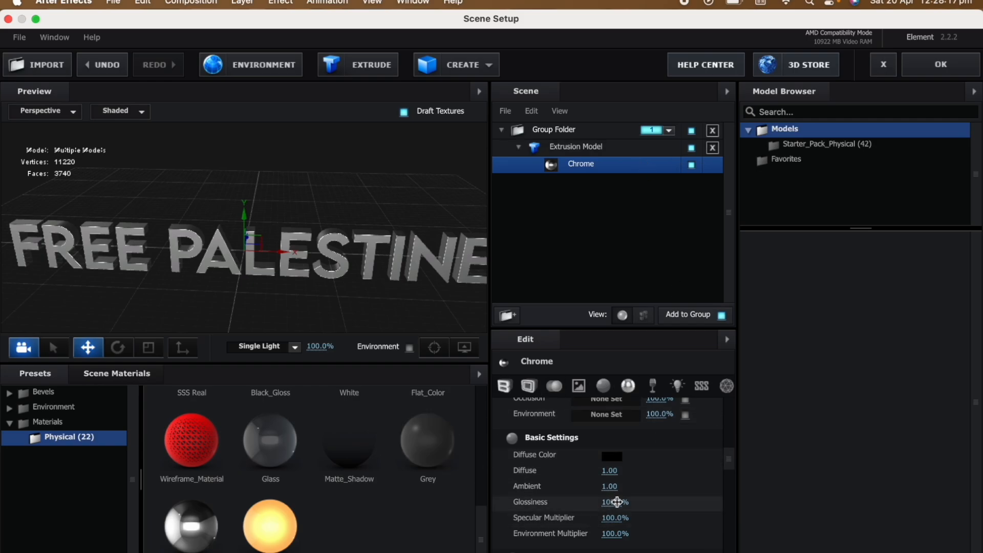
pyautogui.moveTo(610, 502); pyautogui.dragTo(539, 502)
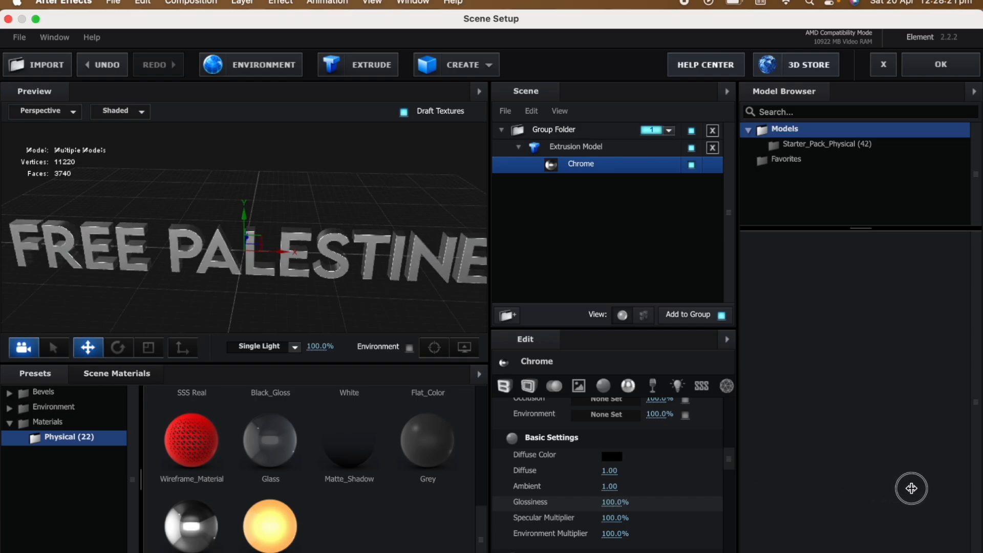
pyautogui.press('super+z')
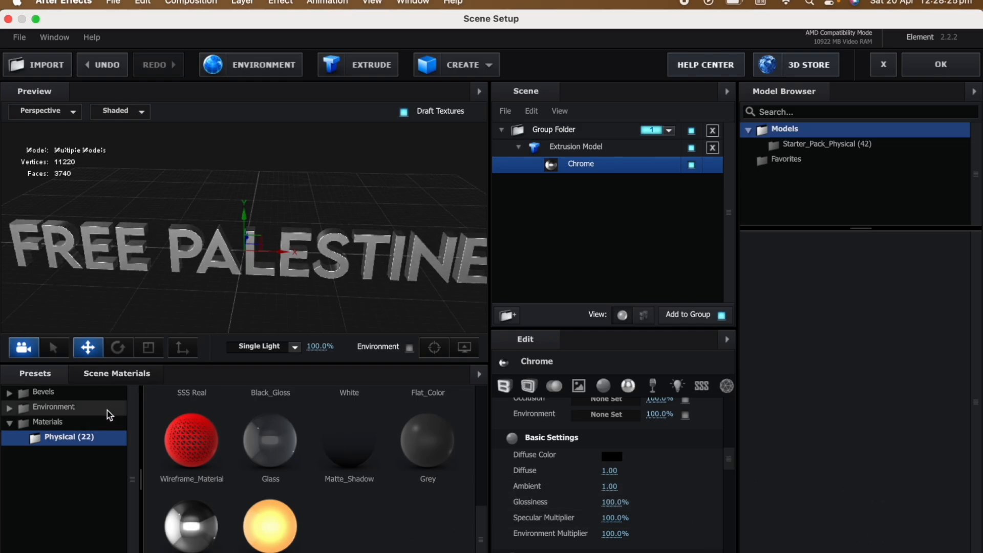
pyautogui.moveTo(272, 204); pyautogui.dragTo(351, 193)
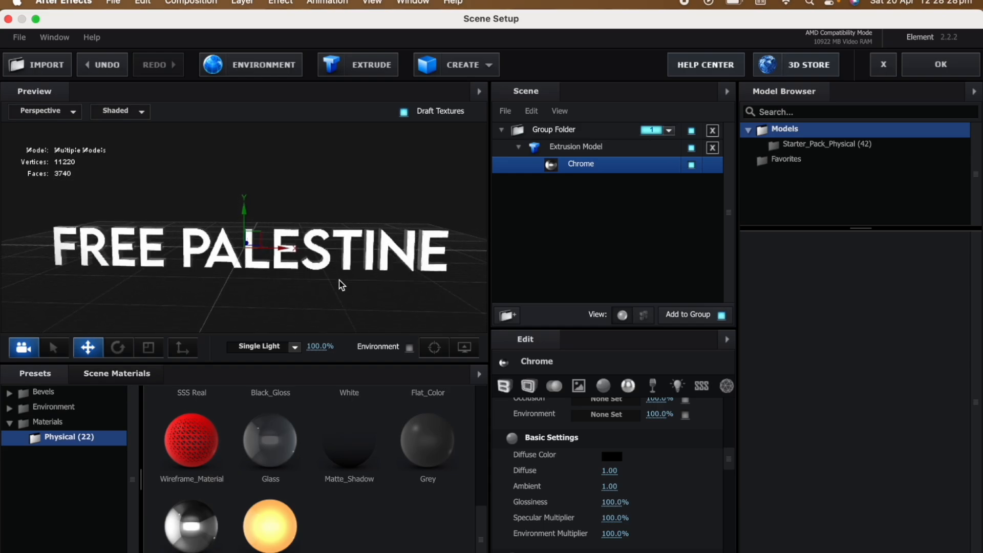
# Load the Town environment from the V1_Environment presets so the chrome text reflects it.
pyautogui.moveTo(341, 285)
pyautogui.mouseDown()
pyautogui.moveTo(336, 305)
pyautogui.moveTo(281, 268)
pyautogui.moveTo(266, 274)
pyautogui.moveTo(287, 313)
pyautogui.moveTo(355, 290)
pyautogui.moveTo(340, 273)
pyautogui.mouseUp()
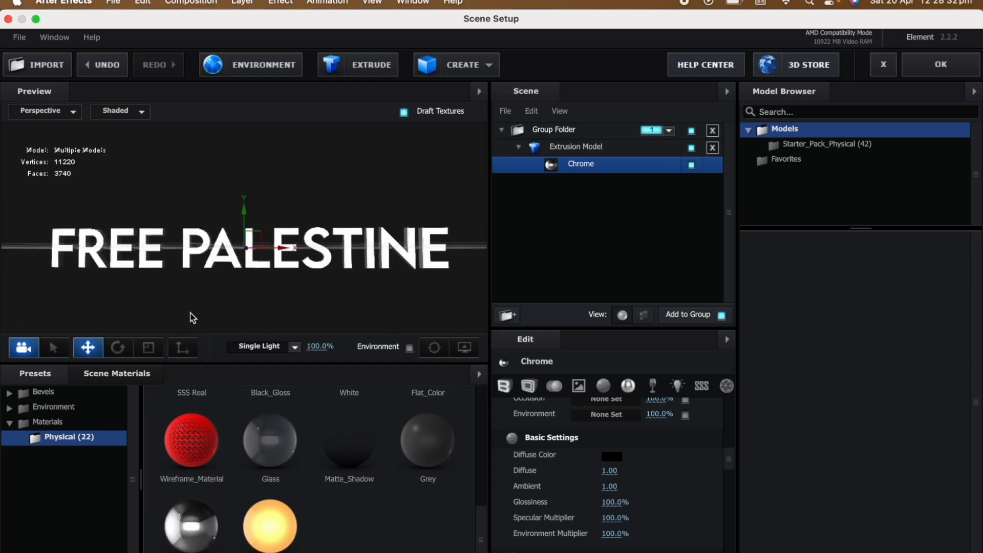
pyautogui.click(72, 408)
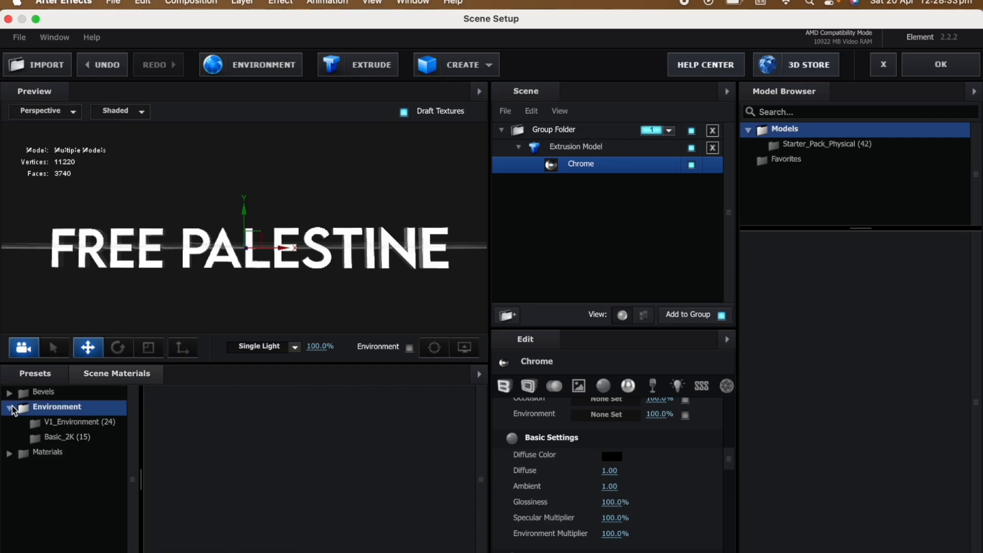
pyautogui.click(71, 422)
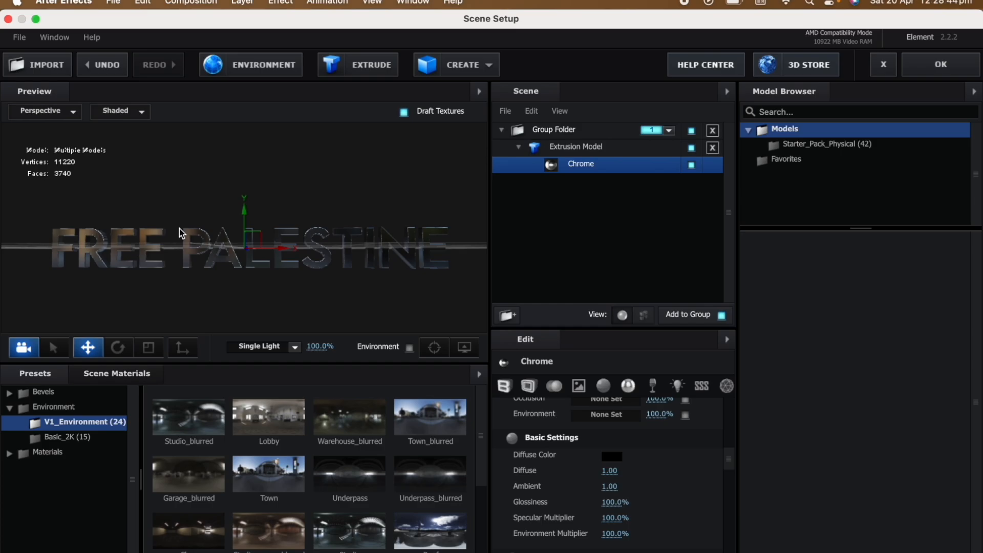
# Set the environment texture's contrast to -1%, brightness to 28% and saturation to at least 70%, and accept the scene setup.
pyautogui.click(258, 72)
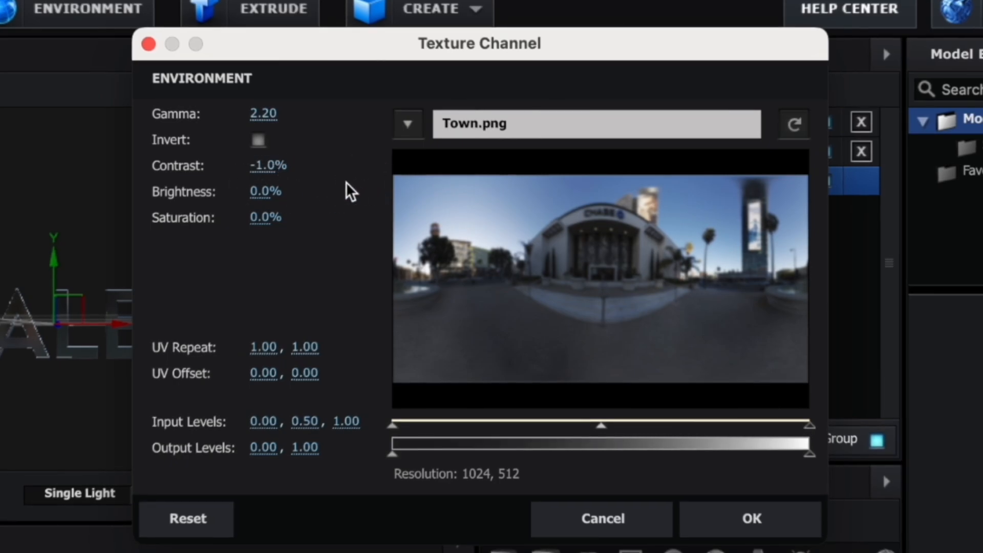
pyautogui.moveTo(261, 191); pyautogui.dragTo(296, 195)
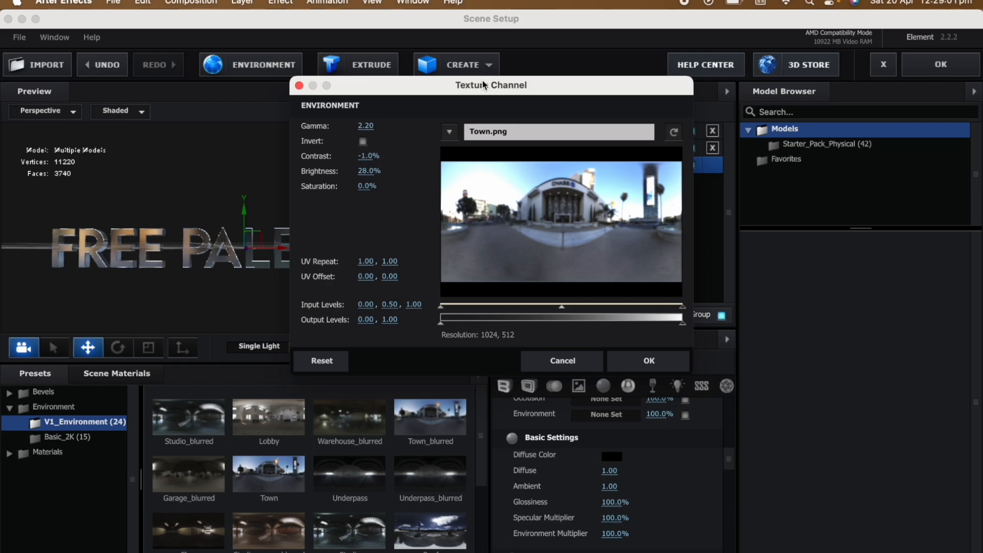
pyautogui.moveTo(484, 85); pyautogui.dragTo(588, 121)
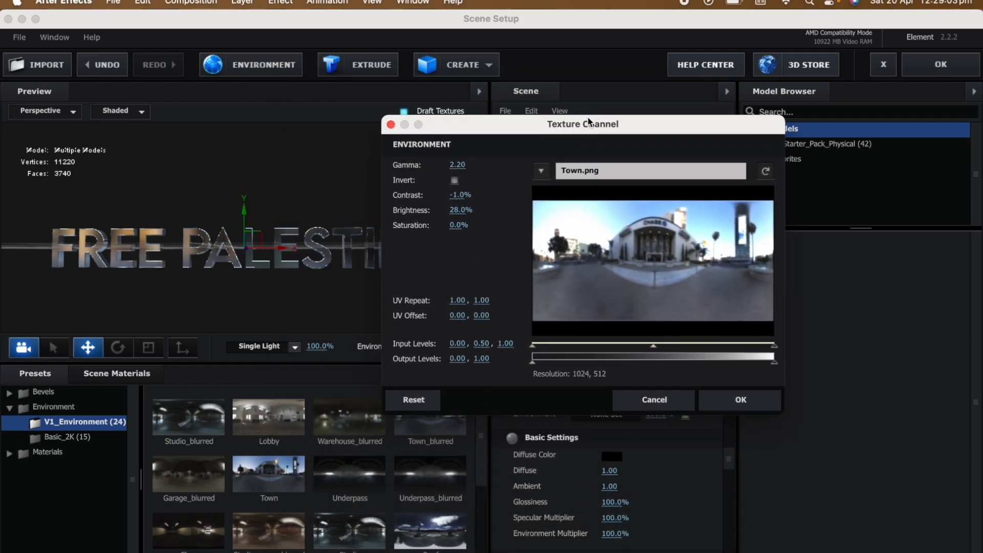
pyautogui.moveTo(458, 226); pyautogui.dragTo(586, 222)
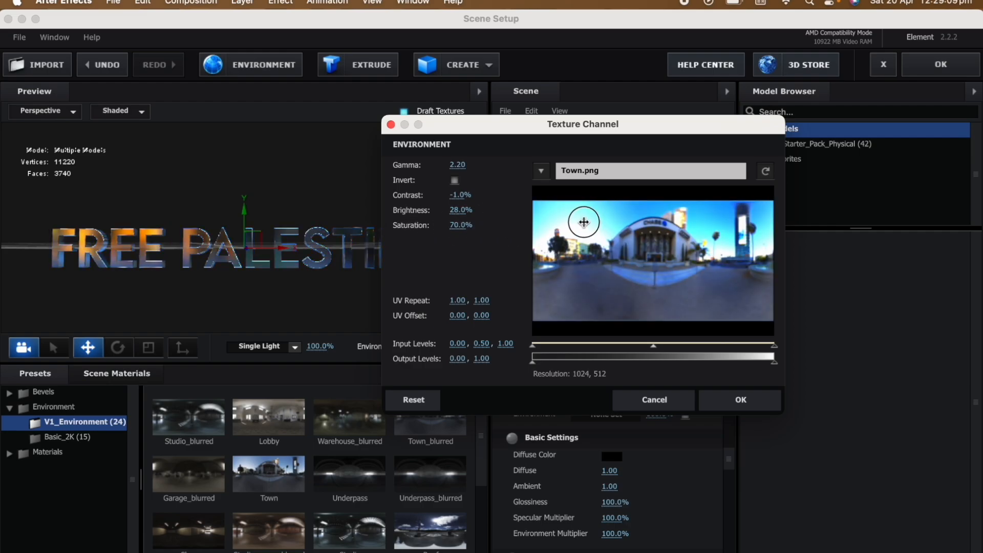
pyautogui.click(740, 400)
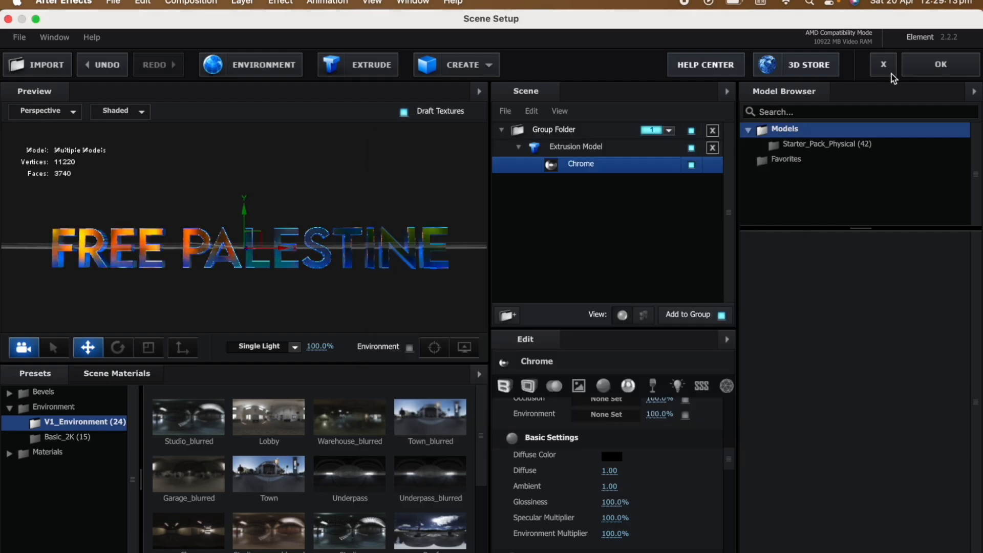
pyautogui.click(962, 69)
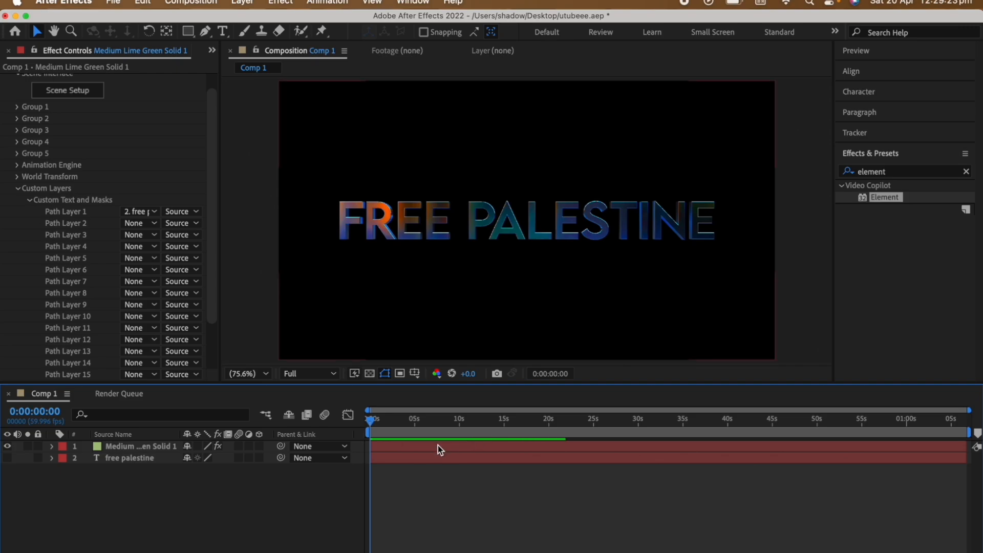
# Set the Particle Size to 9.50 in Group 1's Particle Look and try rotating the text about Z.
pyautogui.click(17, 107)
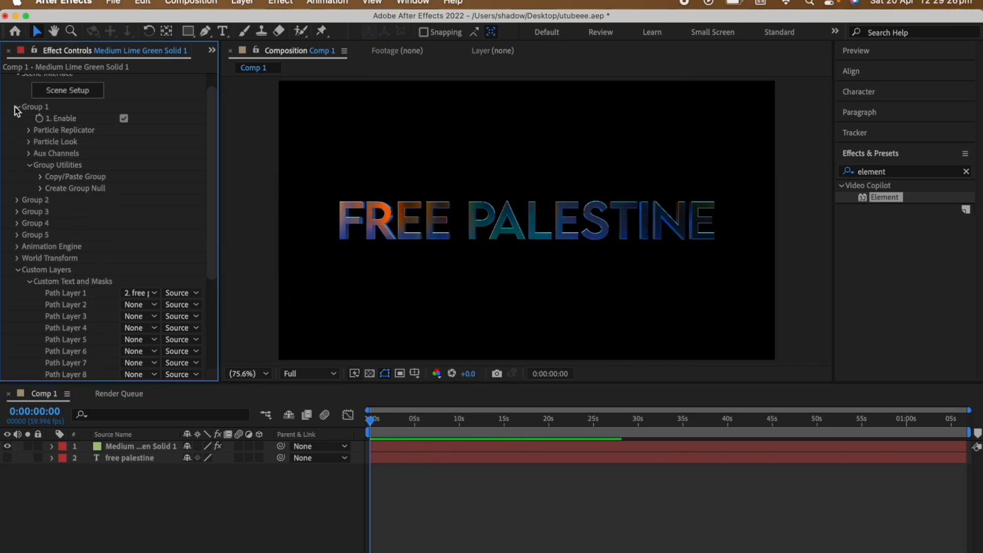
pyautogui.click(29, 143)
pyautogui.moveTo(128, 157)
pyautogui.mouseDown()
pyautogui.moveTo(168, 154)
pyautogui.moveTo(112, 160)
pyautogui.moveTo(127, 158)
pyautogui.mouseUp()
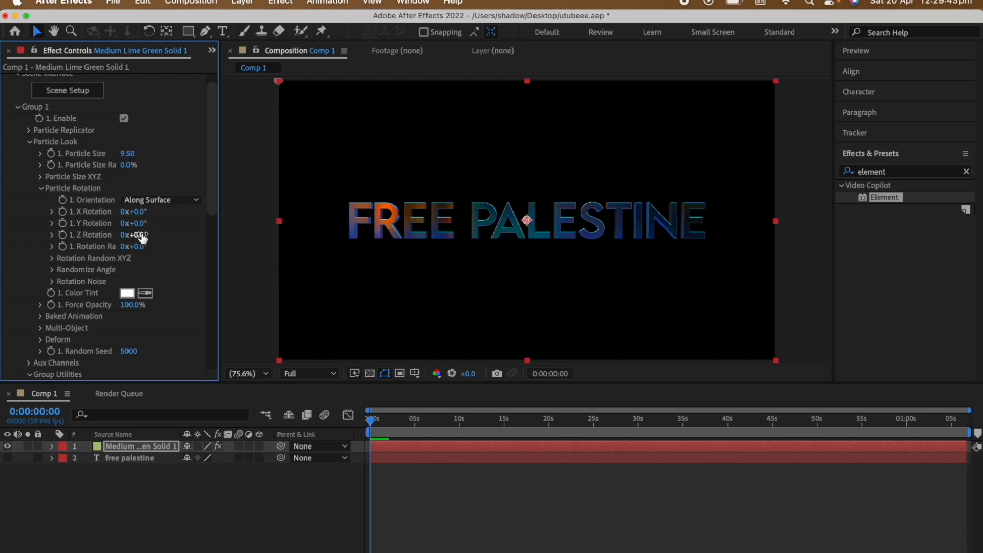
pyautogui.moveTo(143, 237); pyautogui.dragTo(177, 238)
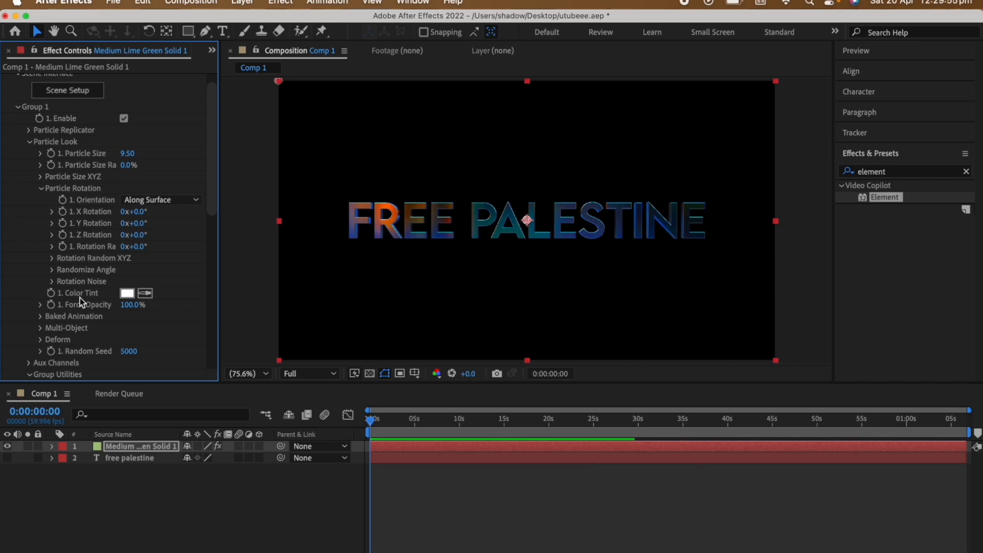
# Enable Multi-Object for Group 1, setting its random rotation to -57° and X Displace to 0.15.
pyautogui.click(39, 328)
pyautogui.click(124, 339)
pyautogui.scroll(-5, 125, 342)
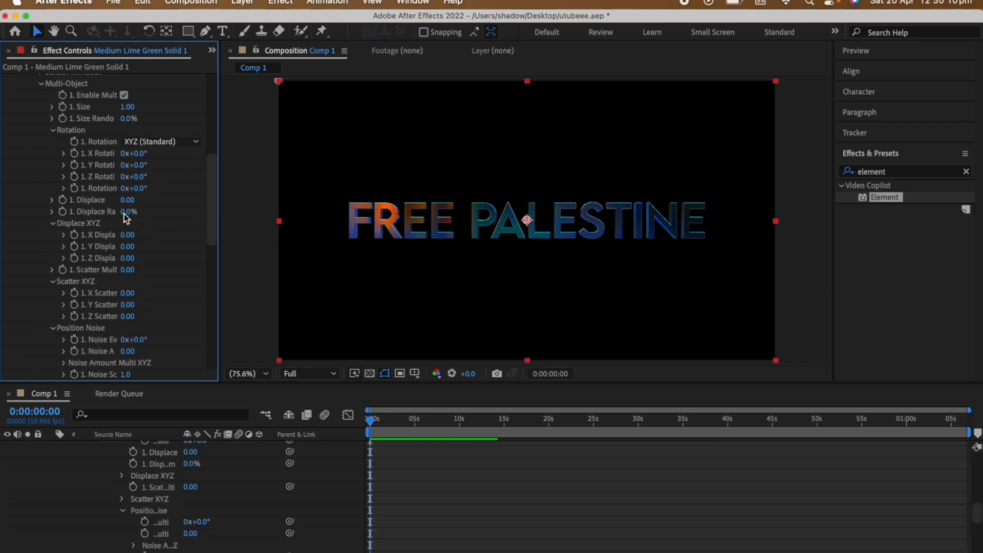
pyautogui.moveTo(141, 196); pyautogui.dragTo(225, 189)
pyautogui.moveTo(168, 189)
pyautogui.mouseDown()
pyautogui.moveTo(147, 190)
pyautogui.moveTo(182, 195)
pyautogui.moveTo(153, 197)
pyautogui.mouseUp()
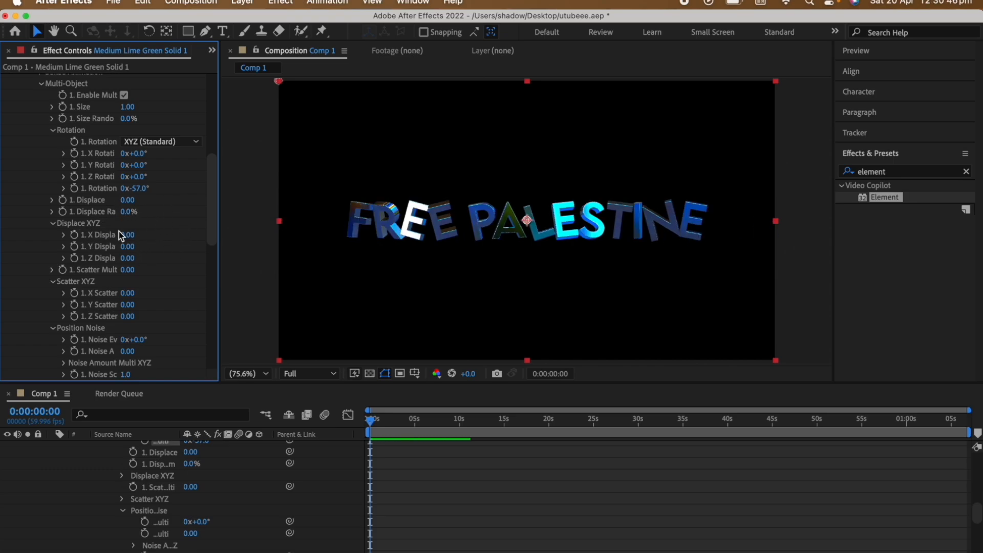
pyautogui.moveTo(125, 235); pyautogui.dragTo(141, 246)
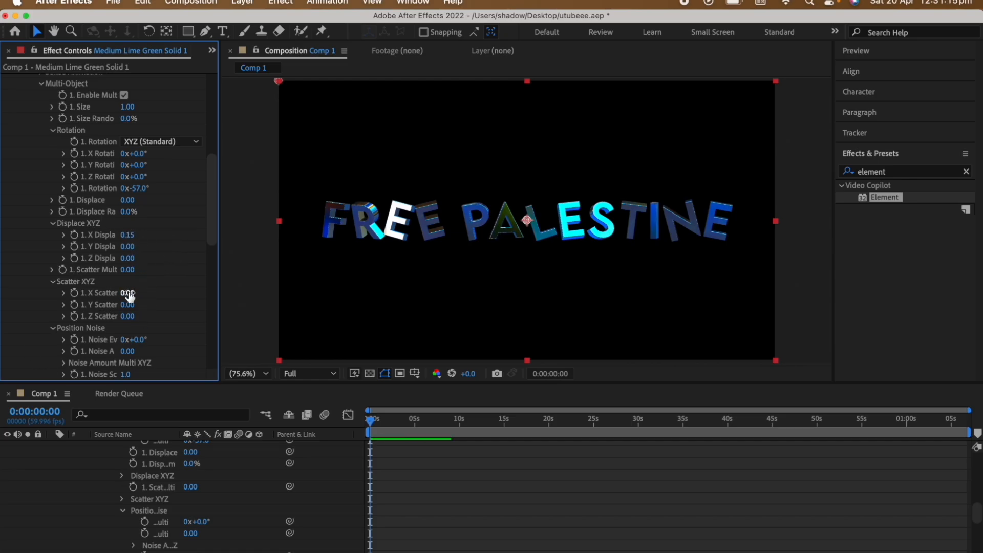
# Try scattering the letters along X with the Multi-Object X Scatter and undo the changes.
pyautogui.moveTo(128, 296); pyautogui.dragTo(122, 331)
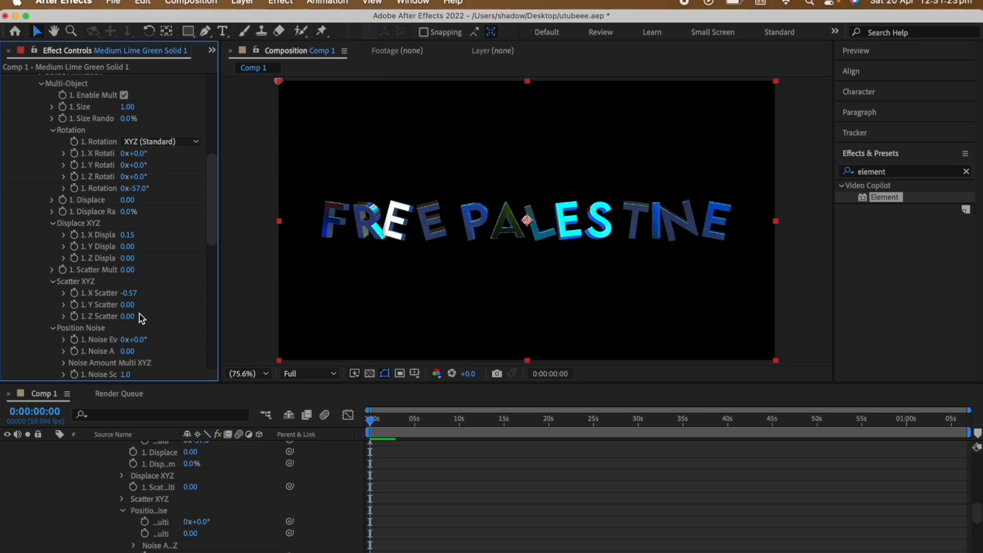
pyautogui.moveTo(129, 293); pyautogui.dragTo(404, 303)
pyautogui.press('super+z')
pyautogui.press('super+z')
pyautogui.press('super+z')
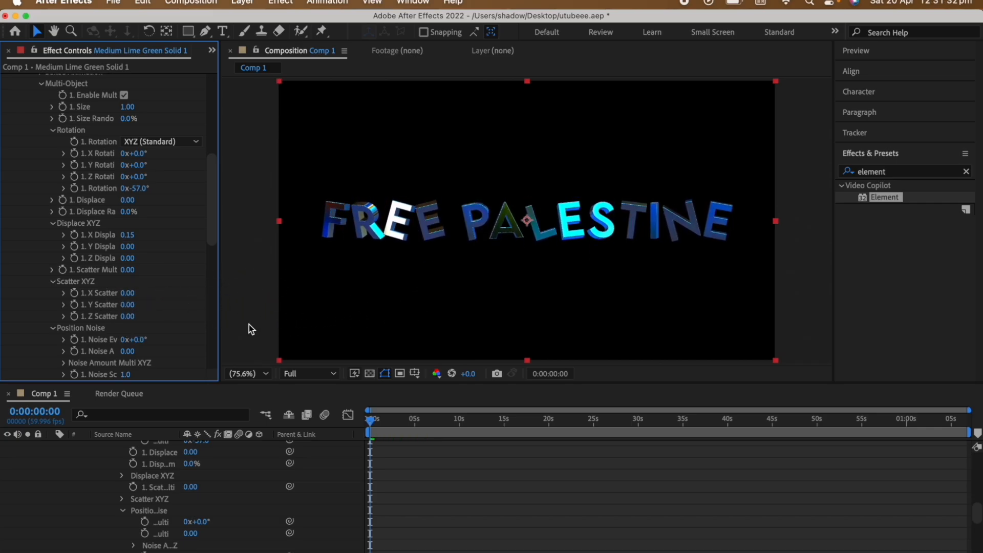
# Set the Multi-Object Z Scatter of Group 1 to 8.20.
pyautogui.moveTo(127, 317); pyautogui.dragTo(840, 323)
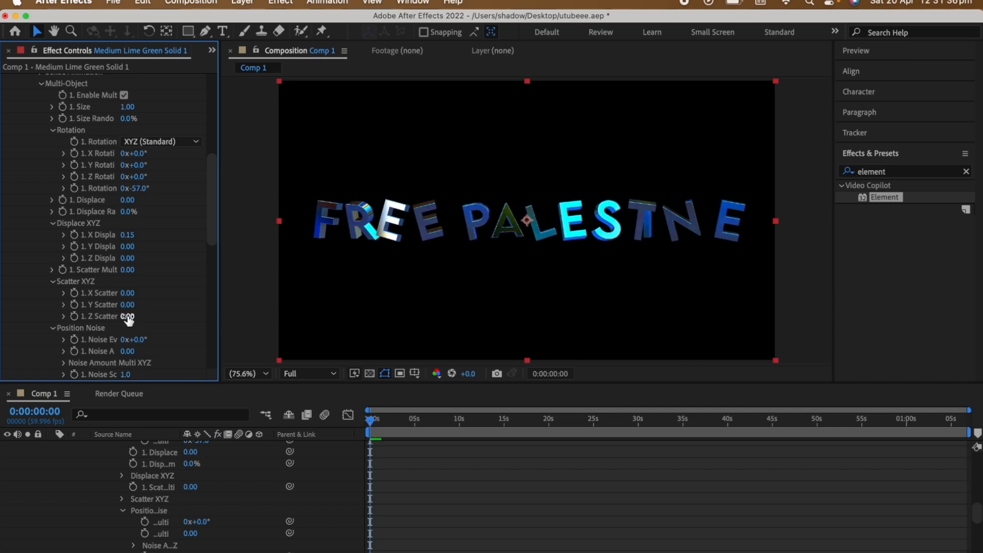
pyautogui.moveTo(128, 316); pyautogui.dragTo(722, 356)
pyautogui.scroll(-5, 165, 214)
# Try different Position Noise amounts on the letters, undoing them, and deselect the layer.
pyautogui.moveTo(127, 207); pyautogui.dragTo(235, 214)
pyautogui.press('super+z')
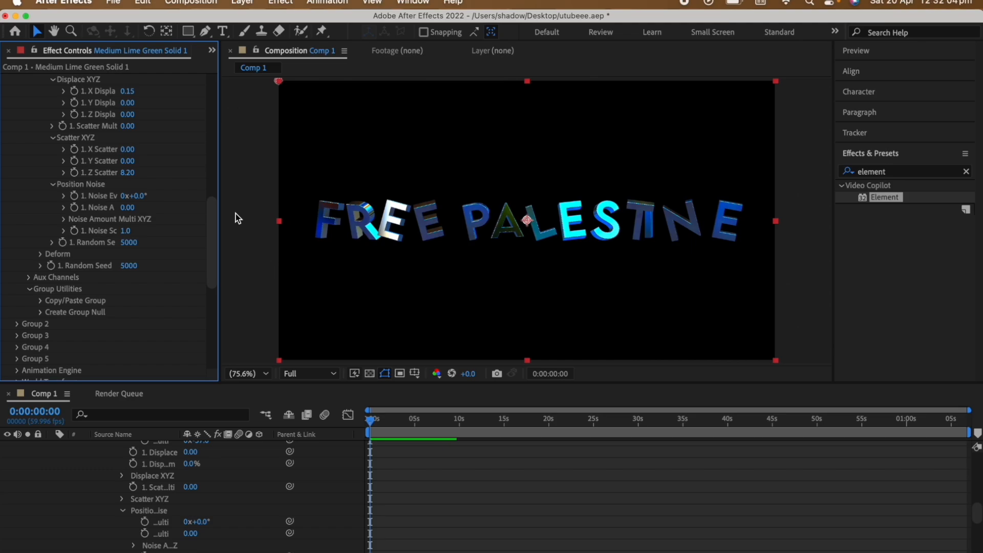
pyautogui.moveTo(126, 207); pyautogui.dragTo(441, 184)
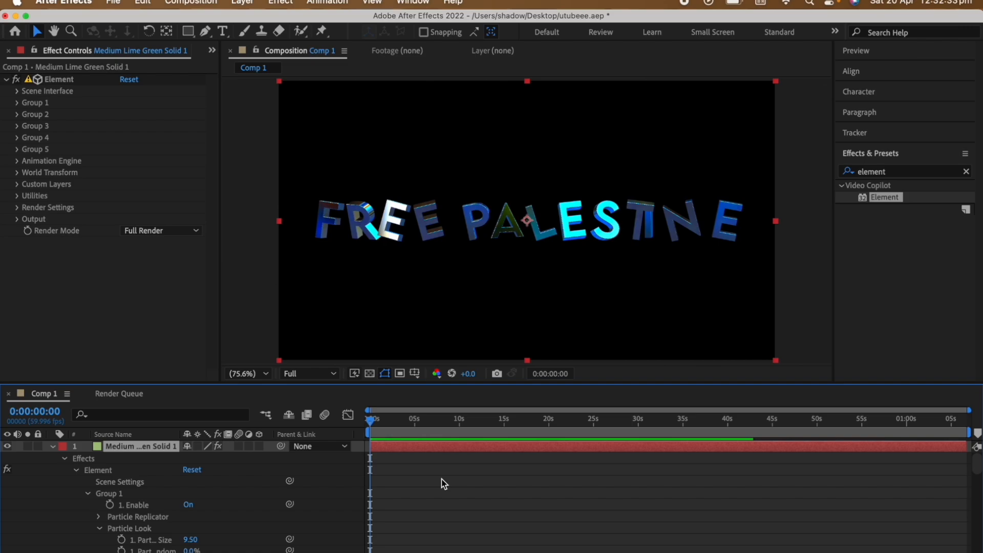
pyautogui.click(441, 478)
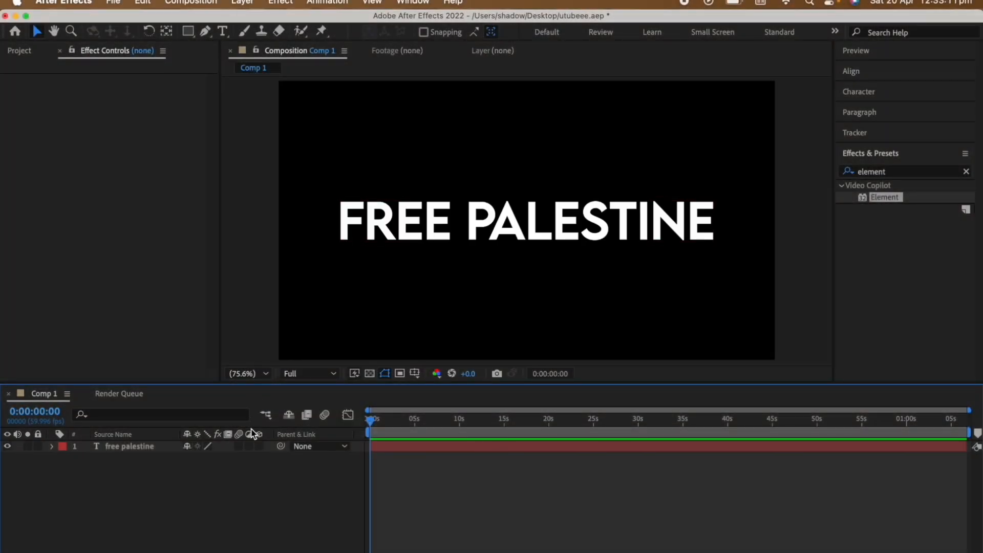
# Make the free palestine text layer 3D and switch the composition view to Custom View 1.
pyautogui.click(259, 446)
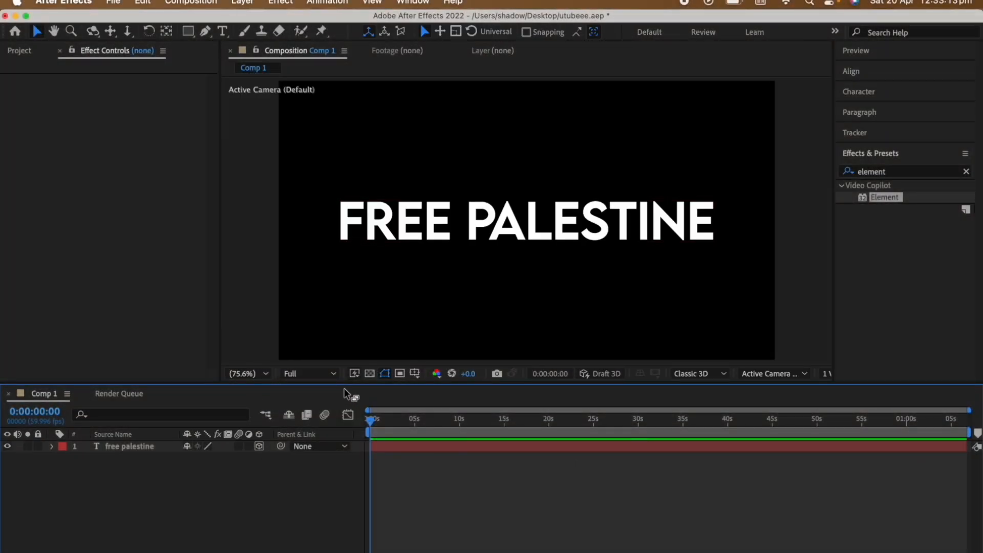
pyautogui.click(777, 374)
pyautogui.click(778, 375)
pyautogui.scroll(-4, 778, 374)
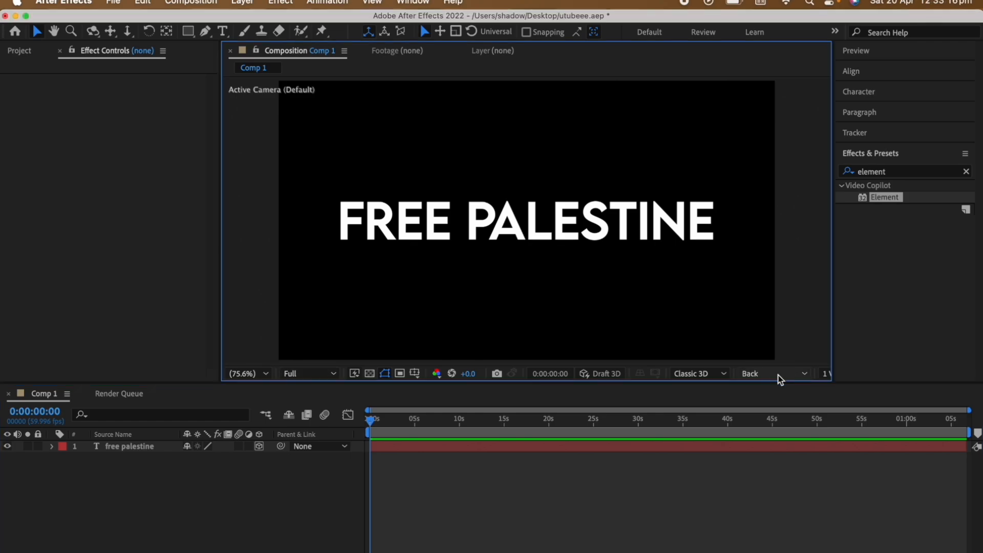
pyautogui.scroll(1, 778, 375)
pyautogui.scroll(-2, 778, 375)
pyautogui.scroll(-2, 779, 374)
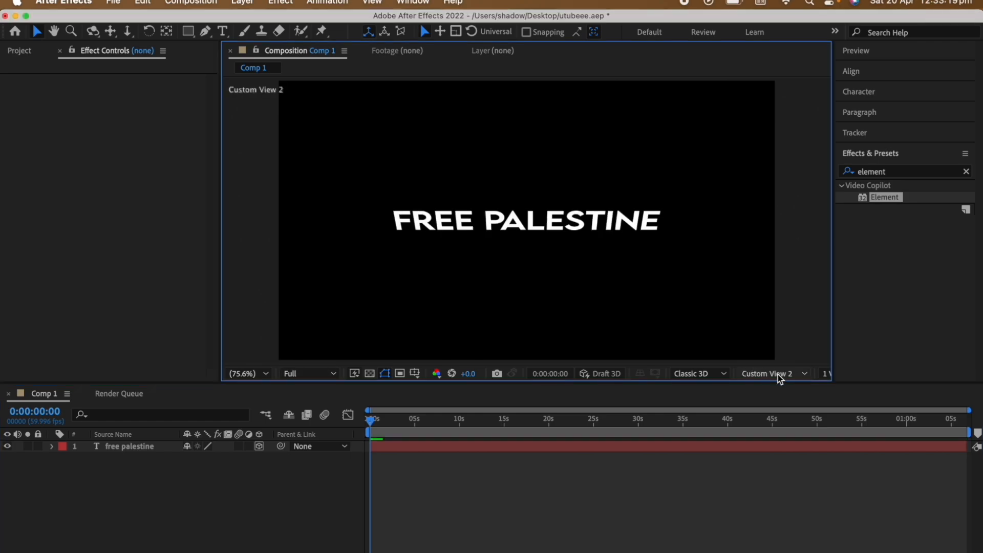
# Duplicate the free palestine text layer and set the copy's Z position to 5.
pyautogui.click(449, 446)
pyautogui.press('super+d')
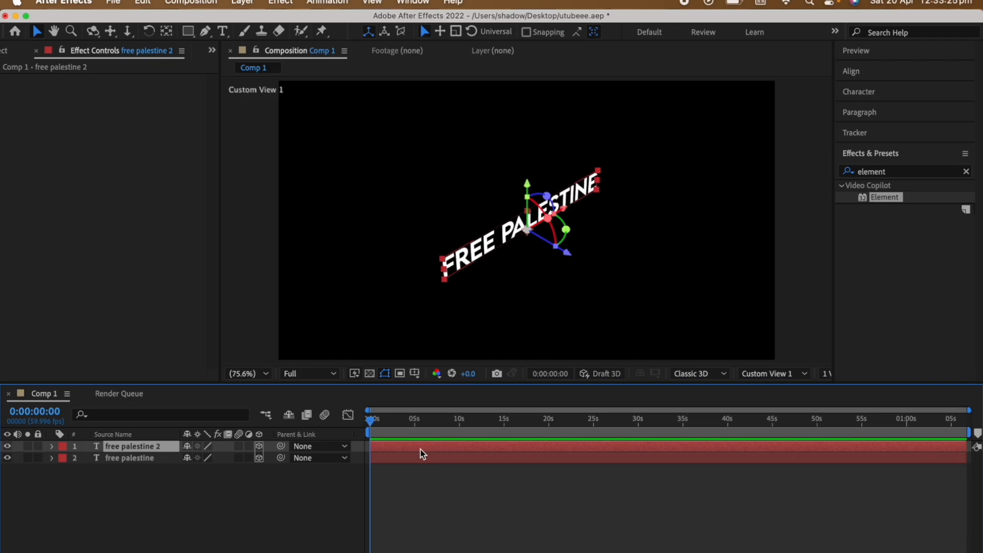
pyautogui.press('p')
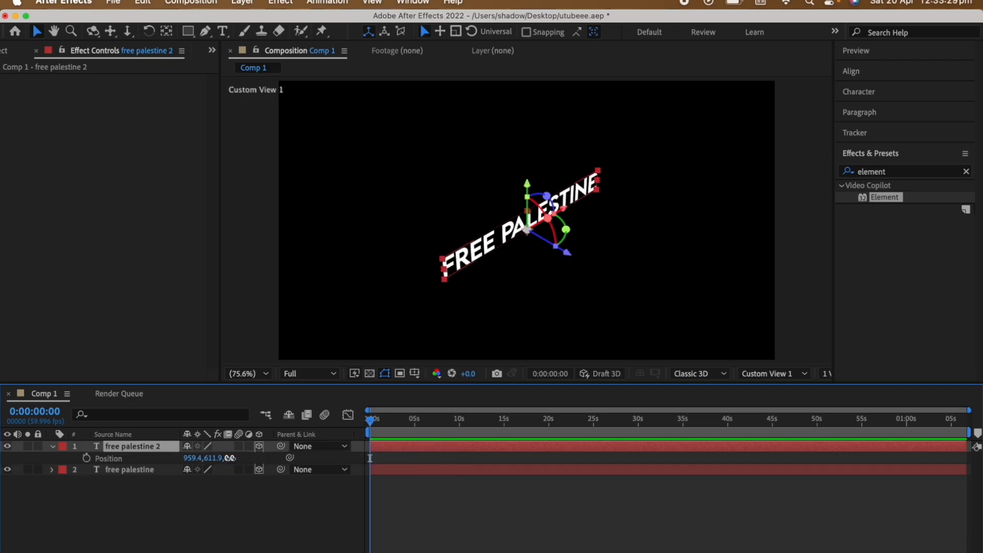
pyautogui.click(230, 458)
pyautogui.write('5')
pyautogui.press('Return')
pyautogui.click(609, 527)
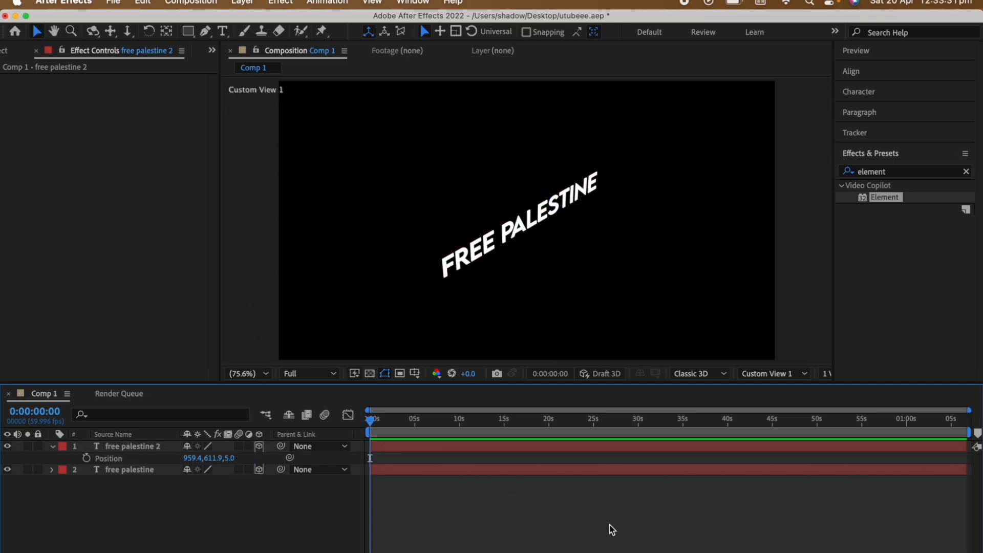
# Duplicate the free palestine 2 layer and set the new copy's Z position to 10.
pyautogui.click(440, 449)
pyautogui.press('super+d')
pyautogui.press('p')
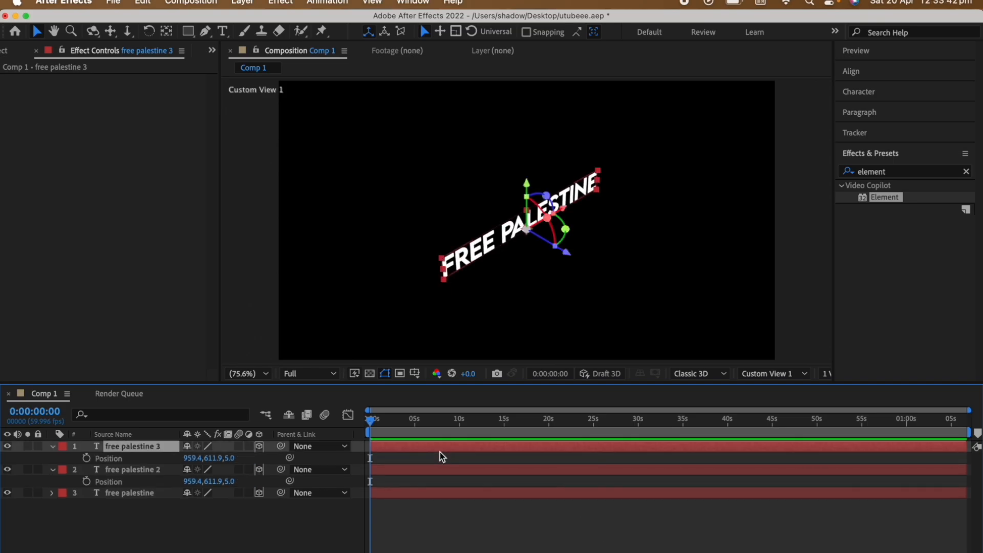
pyautogui.click(230, 458)
pyautogui.write('10')
pyautogui.press('Return')
pyautogui.click(506, 507)
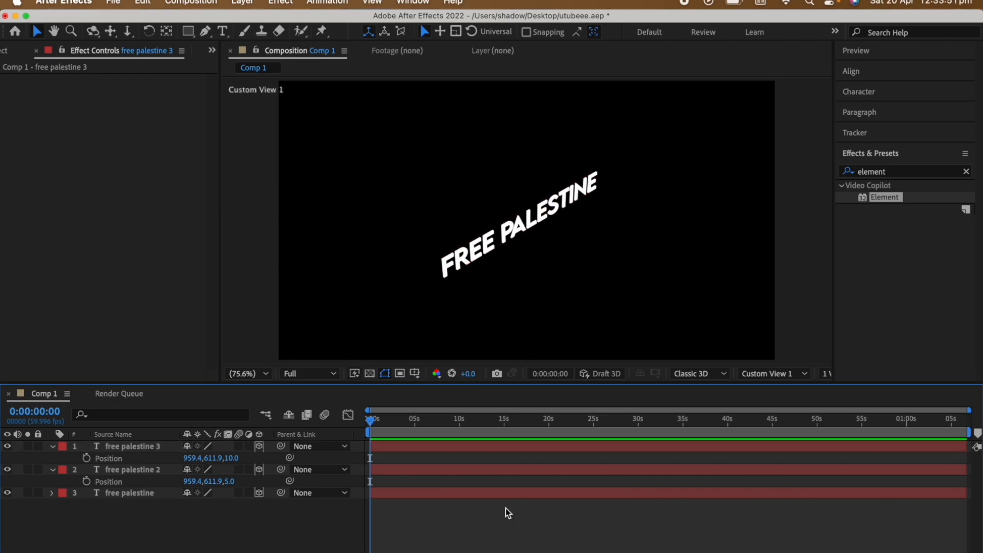
# Duplicate all three text layers, stack the copies on top and shift their Z positions to 15, 20 and 25.
pyautogui.click(426, 469)
pyautogui.moveTo(216, 516); pyautogui.dragTo(201, 439)
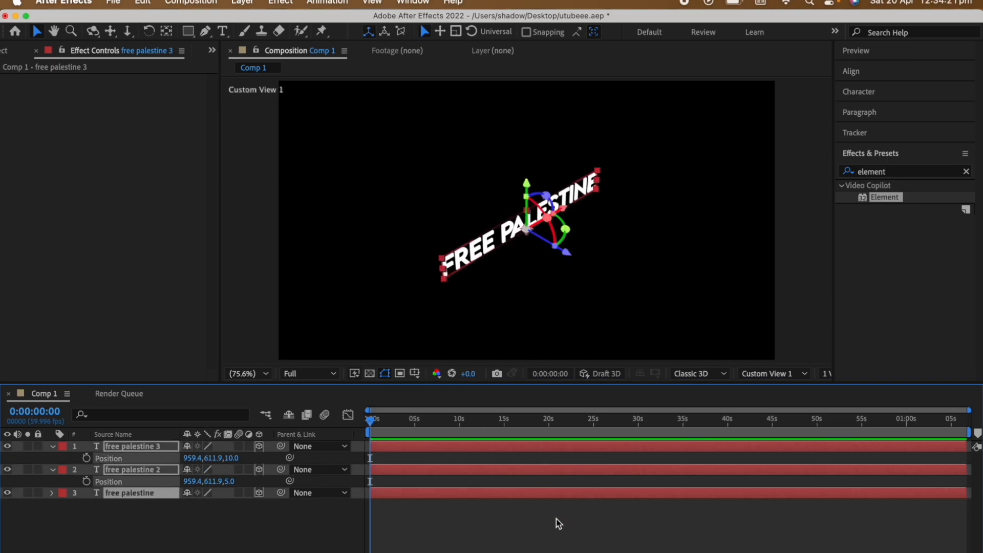
pyautogui.press('super+d')
pyautogui.press('p')
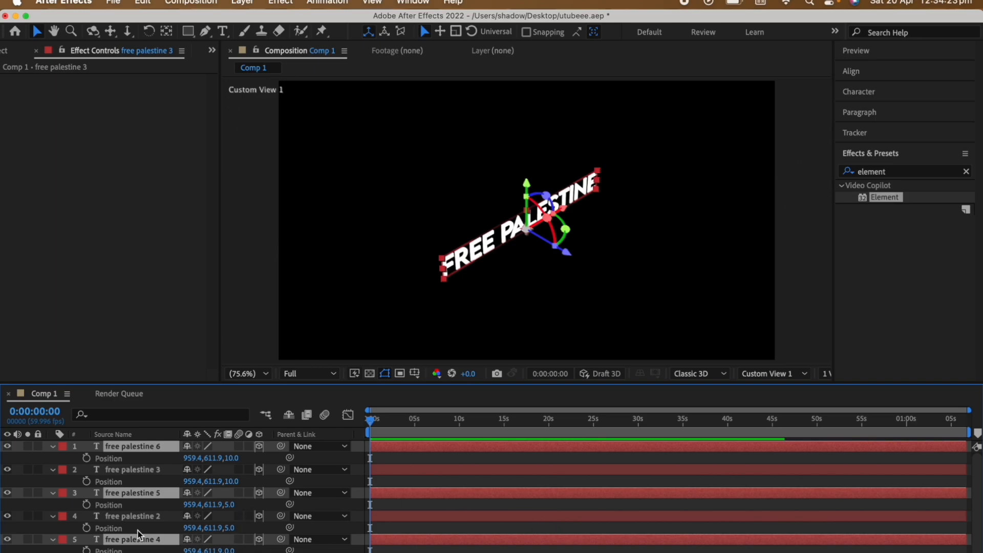
pyautogui.moveTo(145, 539); pyautogui.dragTo(148, 468)
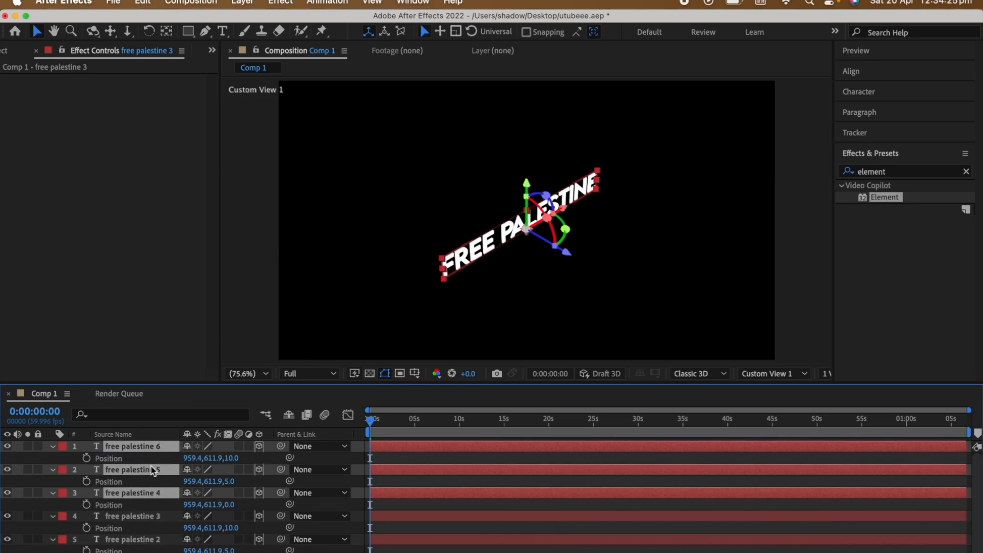
pyautogui.moveTo(230, 509); pyautogui.dragTo(236, 505)
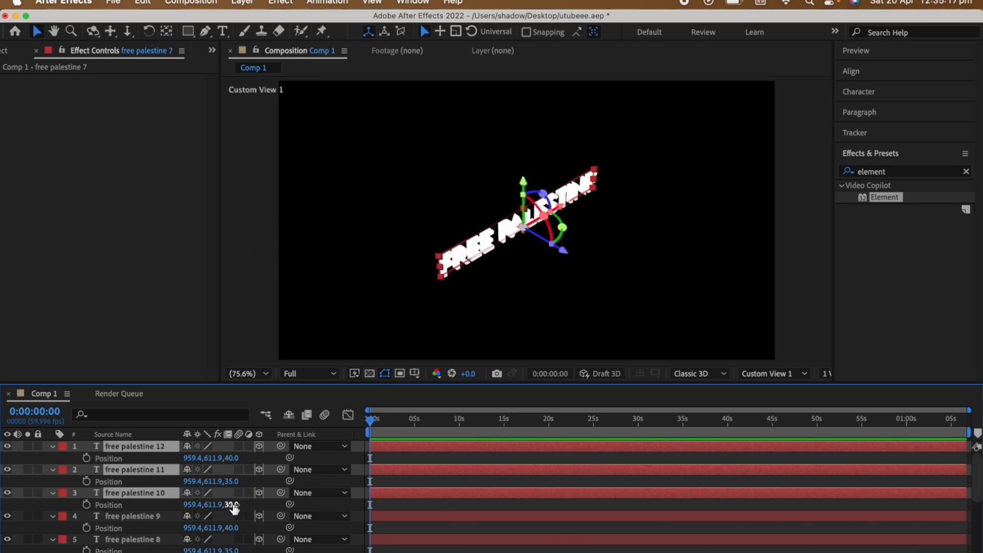
# Shift free palestine 10, 11 and 12 to Z positions 45, 50 and 55, and select all text layers in the Active Camera view.
pyautogui.moveTo(231, 505)
pyautogui.mouseDown()
pyautogui.moveTo(255, 505)
pyautogui.moveTo(245, 505)
pyautogui.mouseUp()
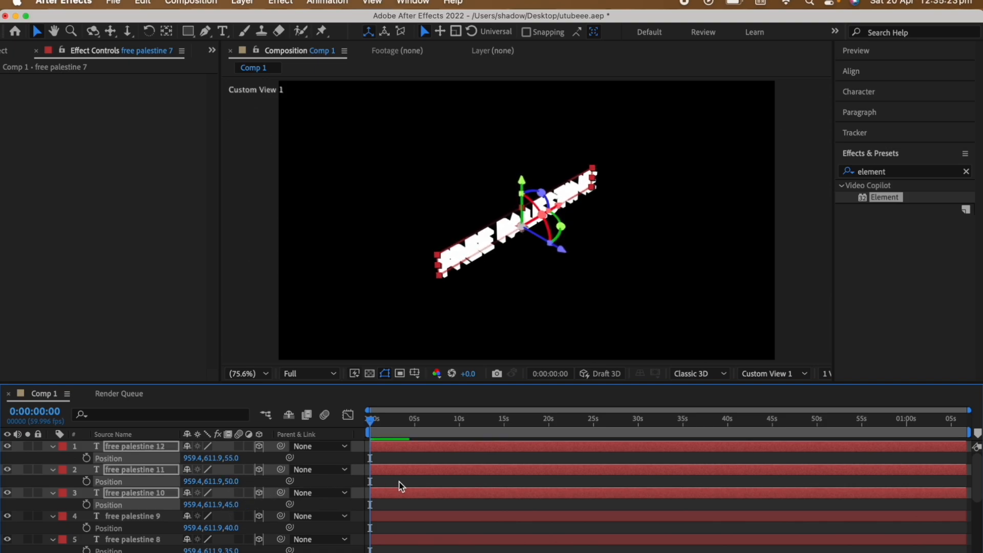
pyautogui.click(452, 484)
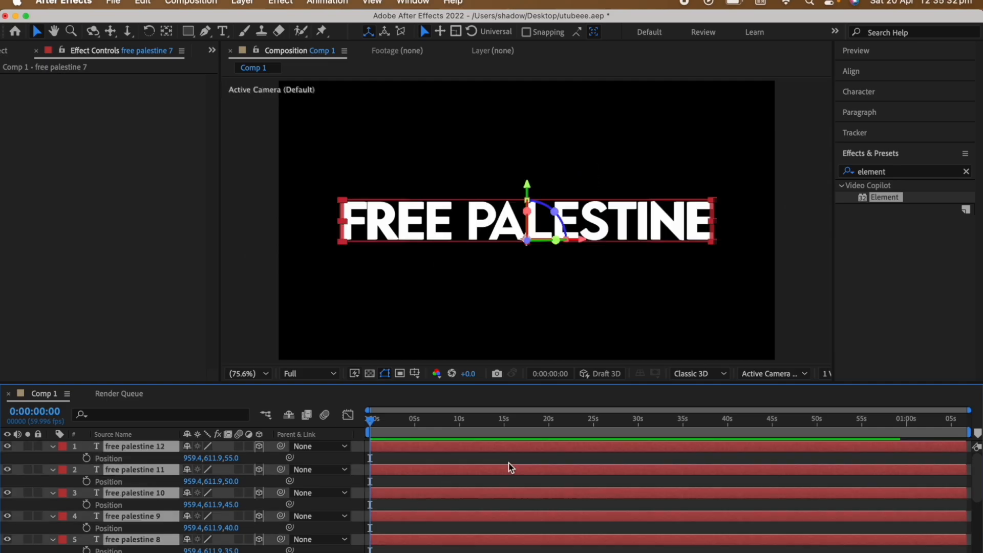
pyautogui.scroll(-5, 511, 468)
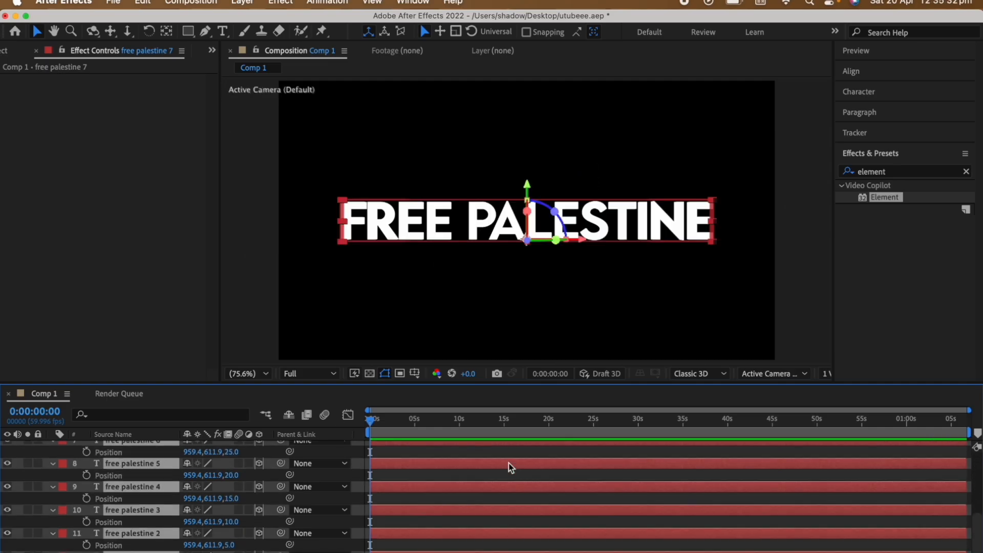
# Pre-compose all the selected text layers into Pre-comp 1 with all attributes moved, and collapse its transformations.
pyautogui.press('super+shift+c')
pyautogui.press('Return')
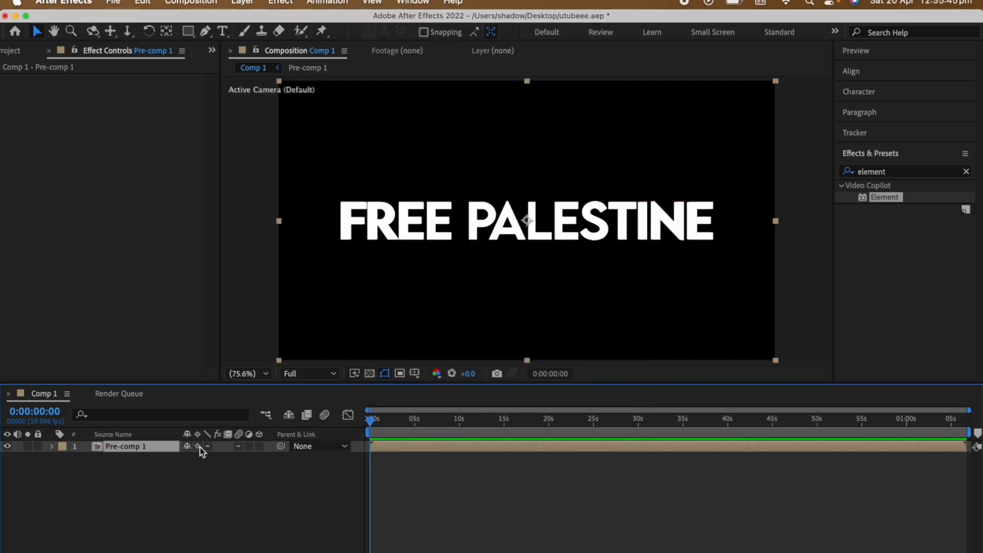
pyautogui.click(199, 446)
pyautogui.click(450, 499)
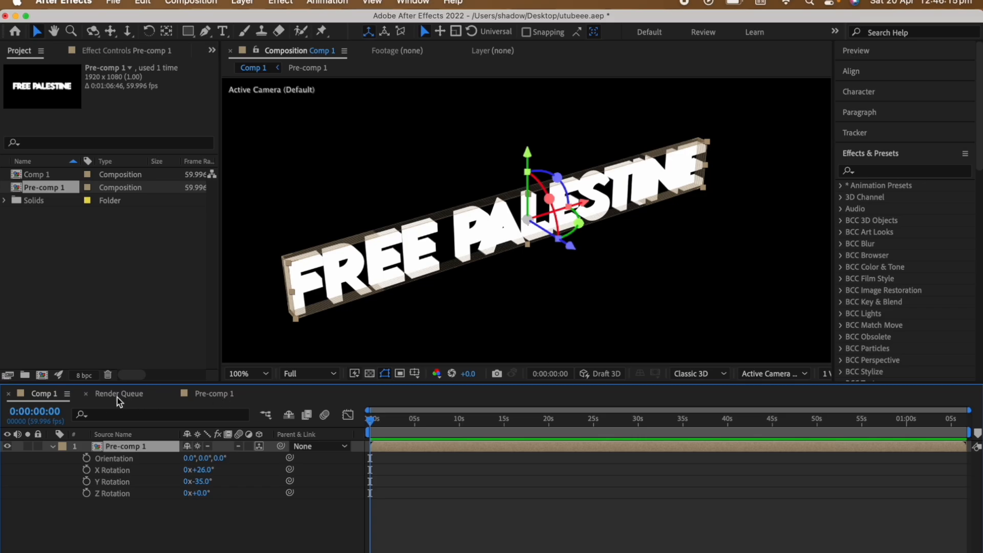
# Open Pre-comp 1 from the main composition, select the free palestine 2 layer and set the 3D view to Custom View 1.
pyautogui.click(85, 395)
pyautogui.click(115, 394)
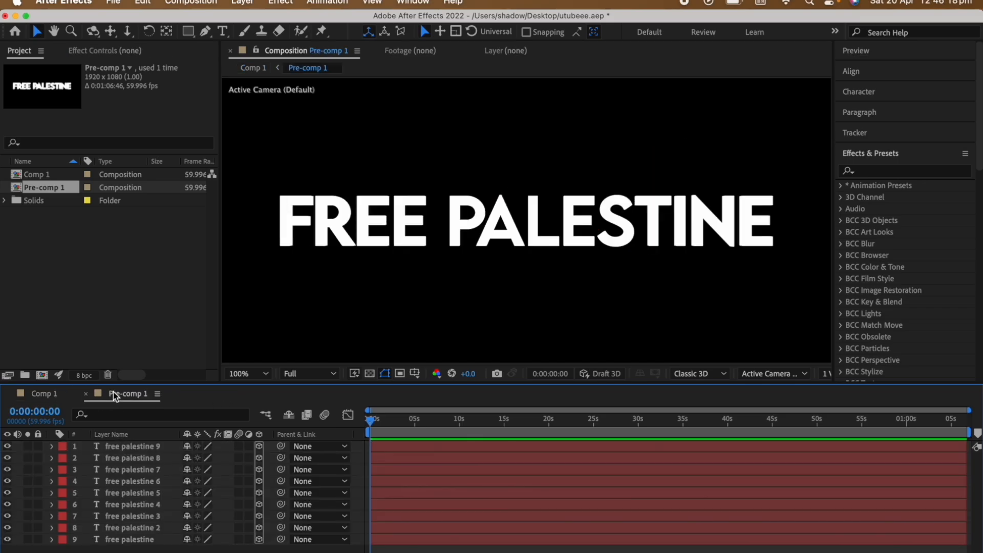
pyautogui.click(432, 529)
pyautogui.scroll(-4, 797, 379)
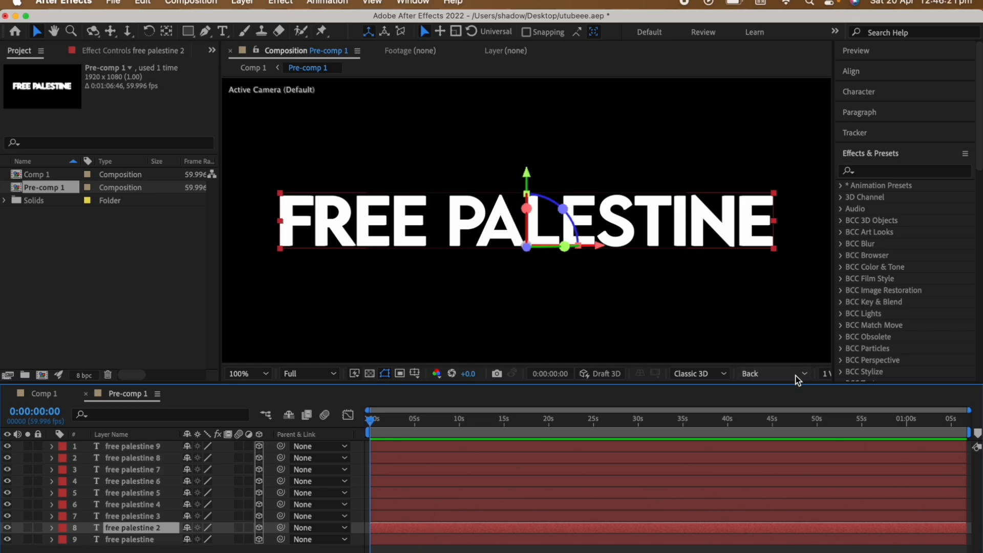
pyautogui.scroll(-2, 798, 378)
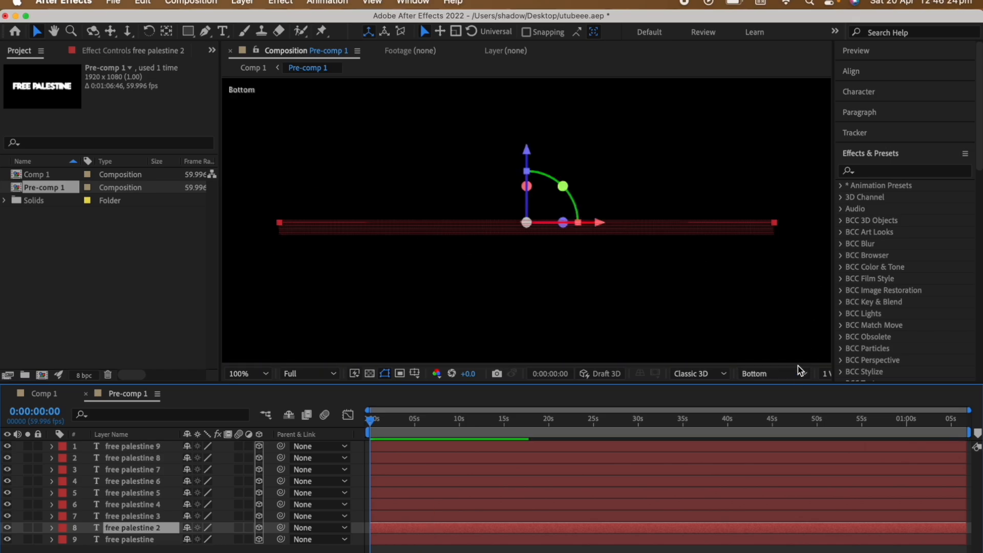
pyautogui.scroll(-2, 800, 378)
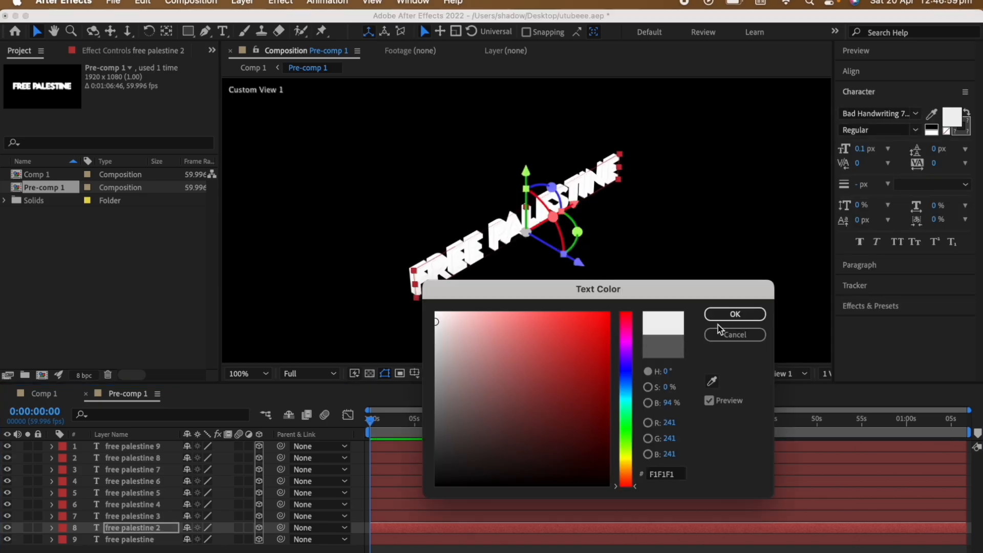
# Set the text fill of free palestine 2 to F1F1F1 and of free palestine 3 to a slightly darker light gray.
pyautogui.click(735, 315)
pyautogui.click(456, 515)
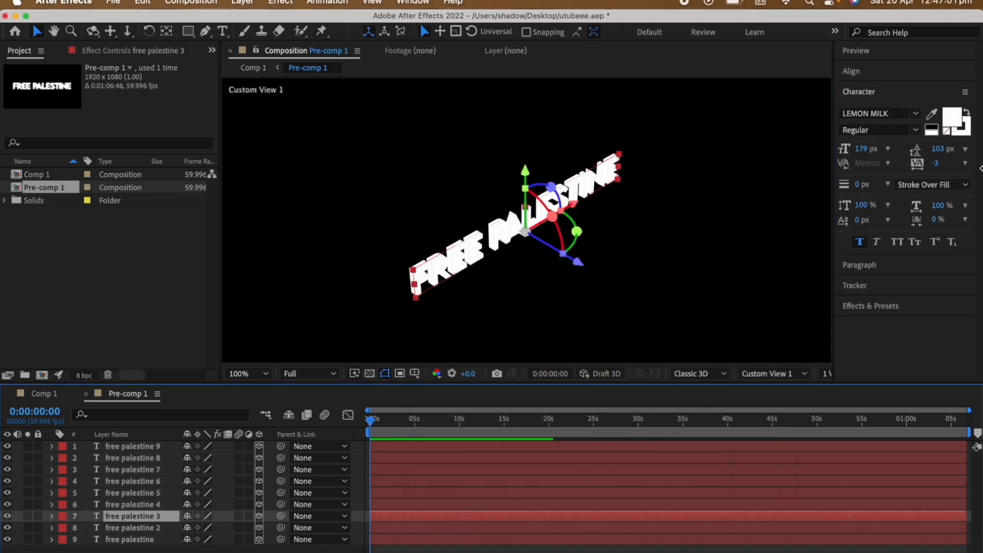
pyautogui.click(950, 117)
pyautogui.click(437, 344)
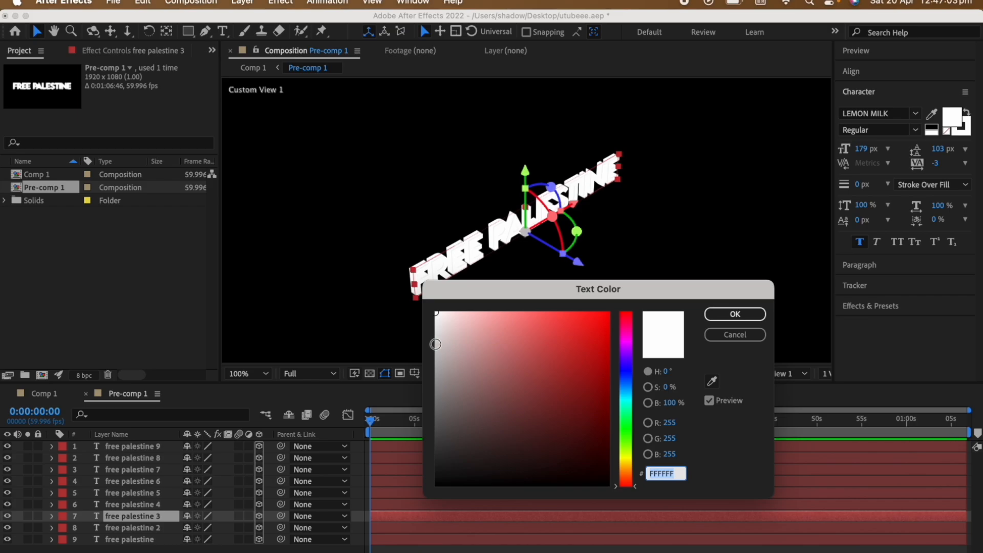
pyautogui.click(743, 317)
# Change the text fill of free palestine 4 to medium gray and free palestine 5 to a darker gray.
pyautogui.click(436, 505)
pyautogui.click(950, 117)
pyautogui.click(436, 383)
pyautogui.click(735, 314)
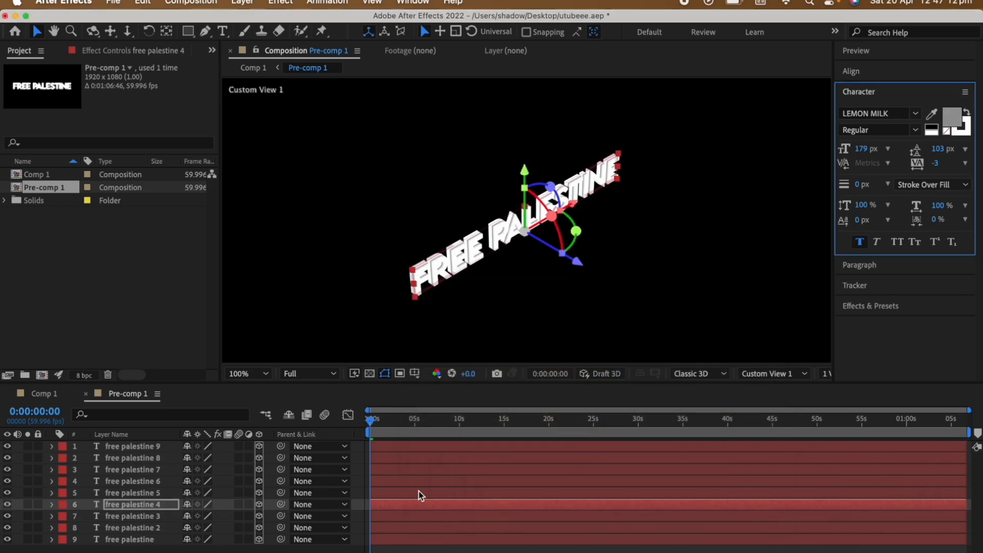
pyautogui.click(417, 493)
pyautogui.click(950, 117)
pyautogui.click(438, 402)
pyautogui.click(735, 314)
# Recolor the white text fills of free palestine 6 and free palestine 7 to dark gray.
pyautogui.click(450, 481)
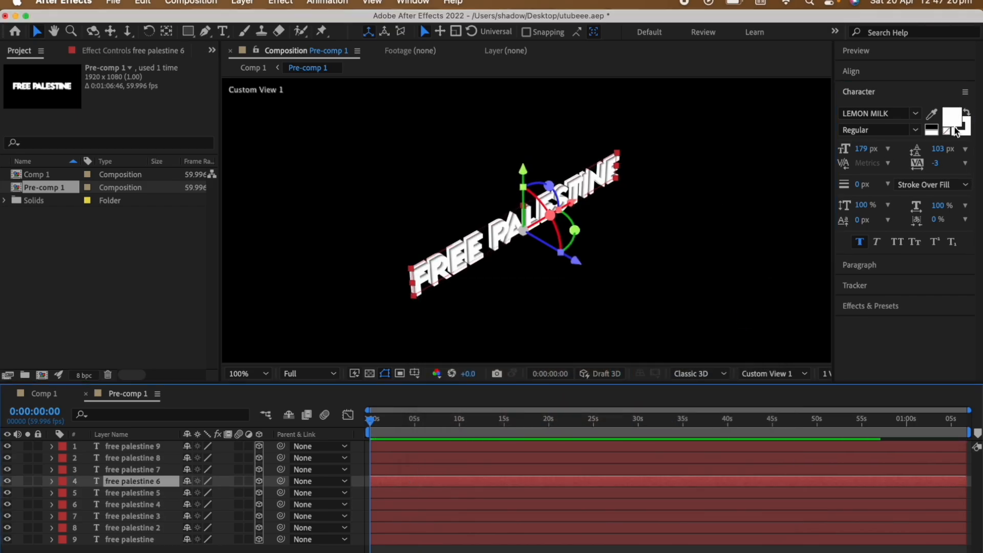
pyautogui.click(950, 117)
pyautogui.click(437, 412)
pyautogui.click(735, 315)
pyautogui.click(451, 469)
pyautogui.click(950, 117)
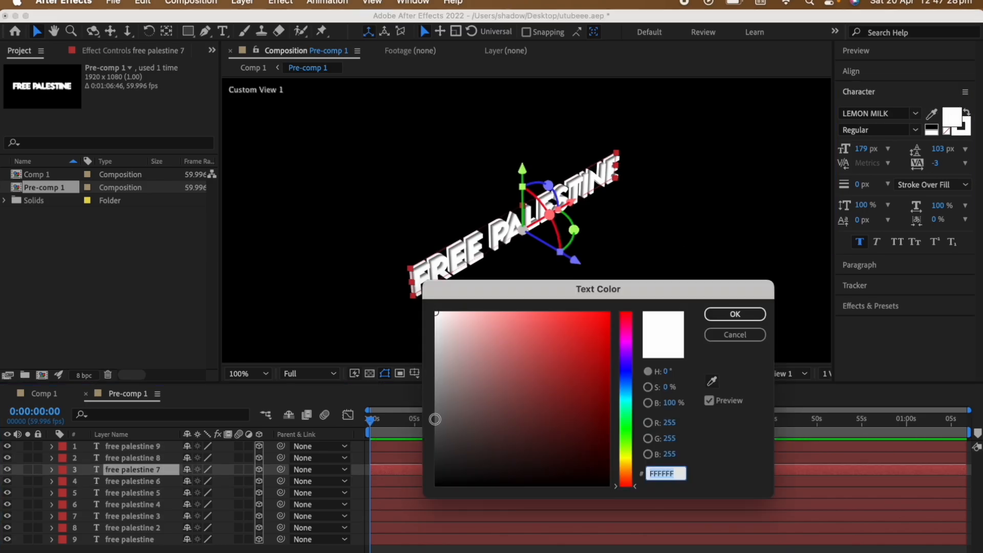
pyautogui.click(433, 417)
pyautogui.click(735, 314)
# Set the text fill of free palestine 8 to dark gray and free palestine 9 to near-black.
pyautogui.click(489, 455)
pyautogui.click(950, 117)
pyautogui.click(435, 414)
pyautogui.click(735, 314)
pyautogui.click(450, 446)
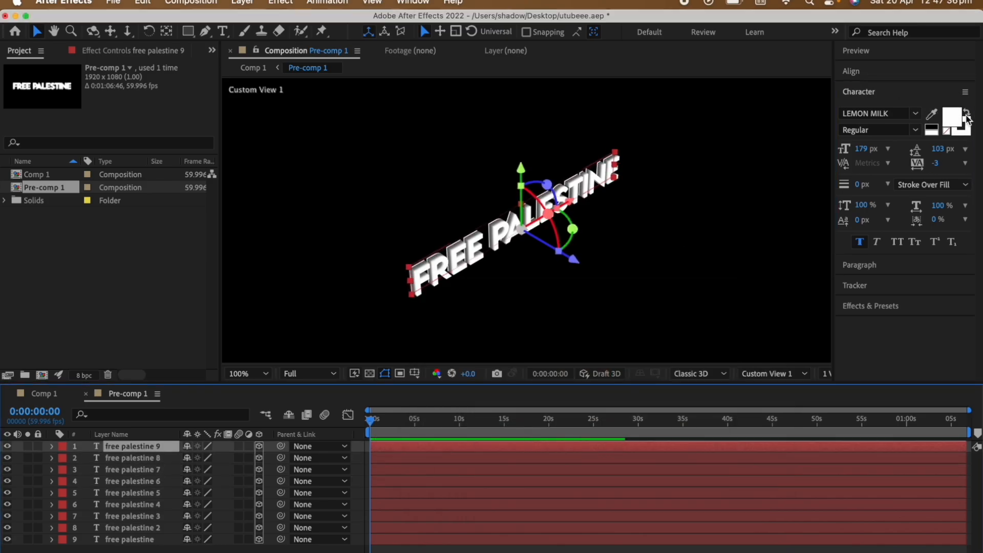
pyautogui.click(950, 117)
pyautogui.click(436, 454)
pyautogui.click(735, 314)
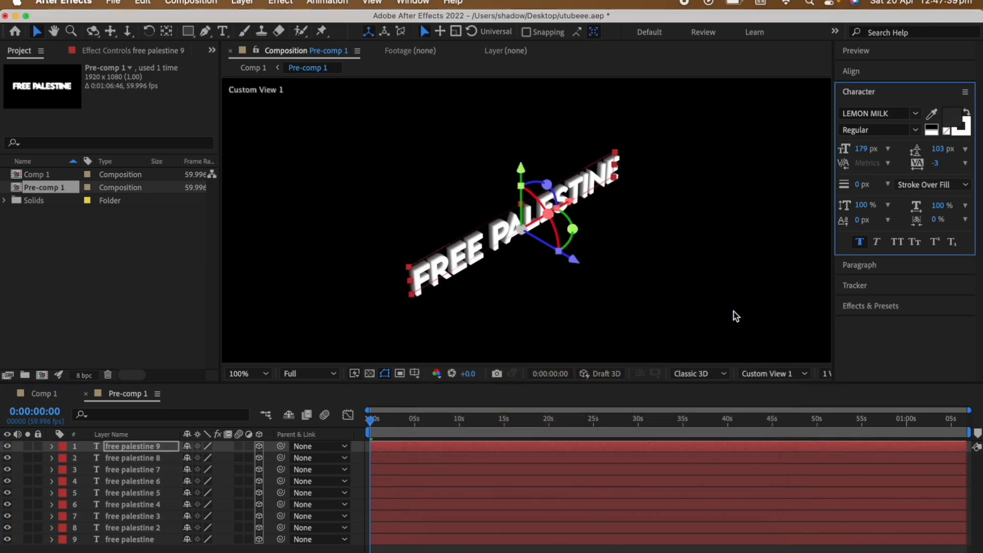
pyautogui.click(496, 549)
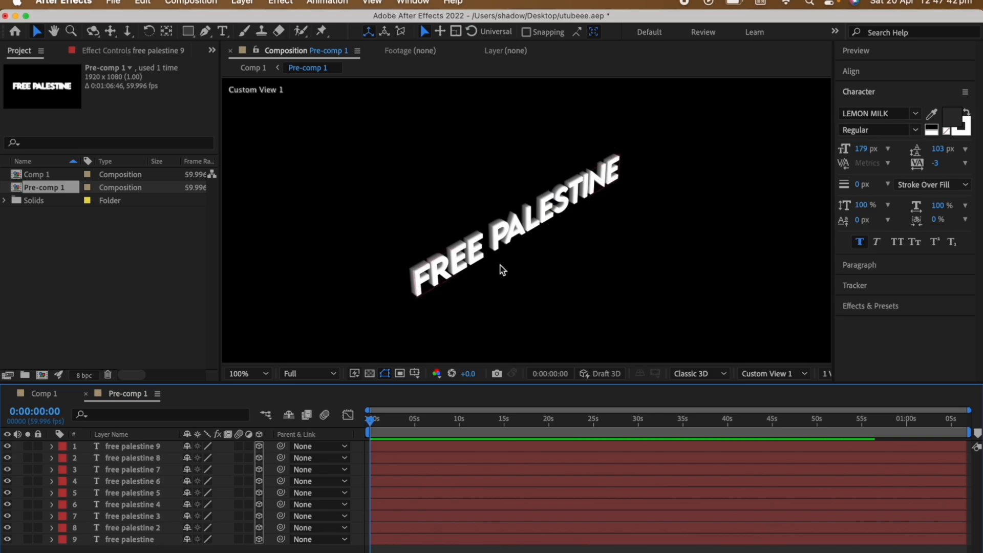
# Return to Comp 1, fit the whole frame in the viewer and select the Pre-comp 1 layer.
pyautogui.press('.')
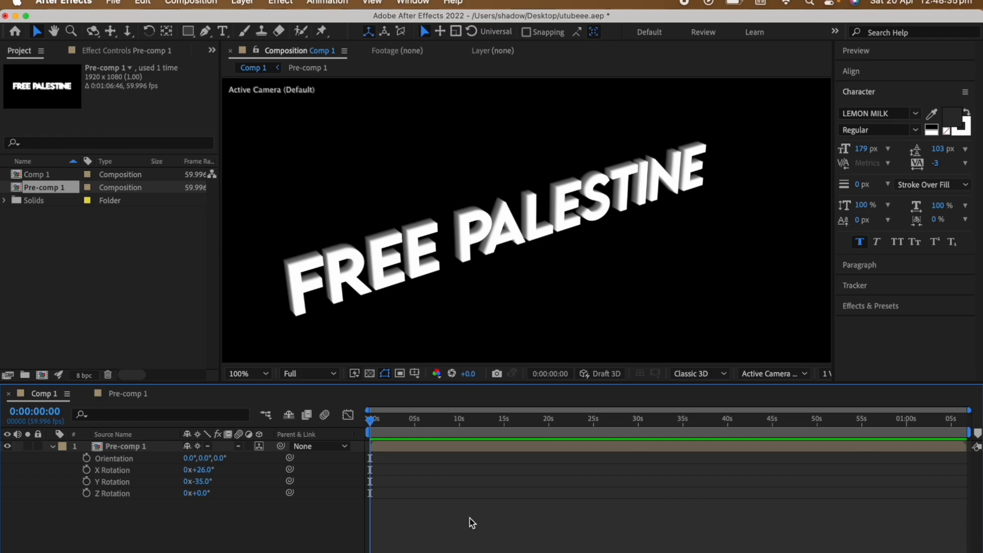
pyautogui.click(261, 374)
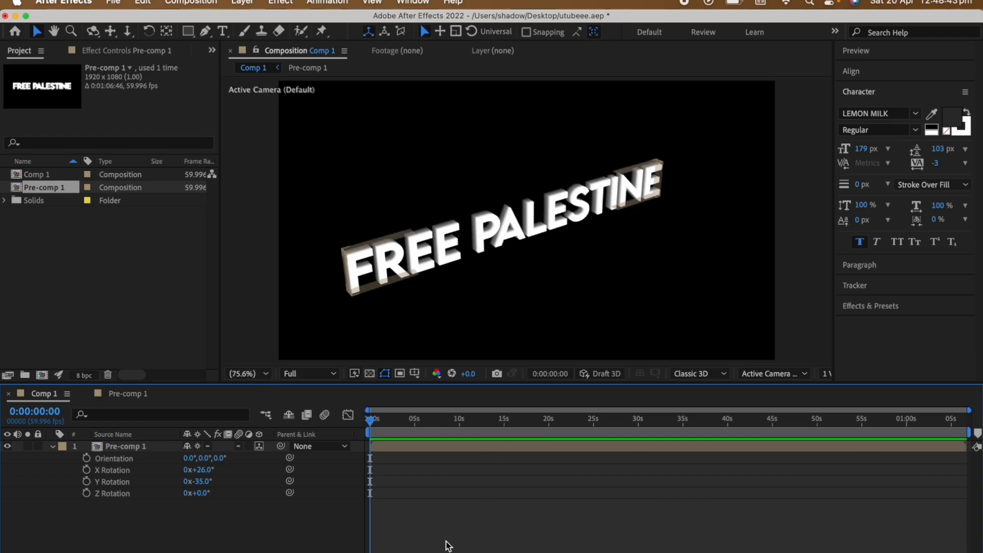
pyautogui.click(436, 447)
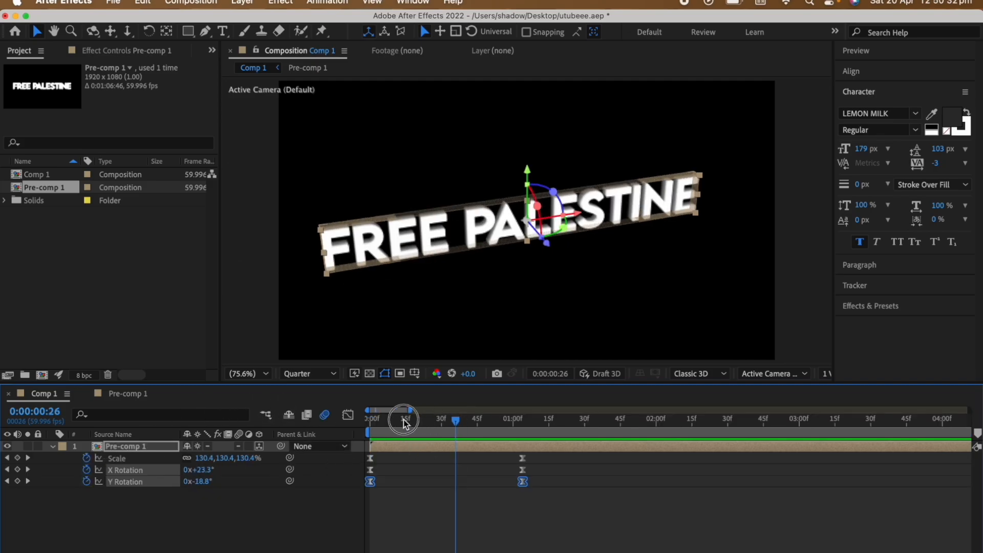
# Preview Pre-comp 1's keyframed scale and rotation animation from the start of the timeline.
pyautogui.moveTo(404, 421); pyautogui.dragTo(307, 421)
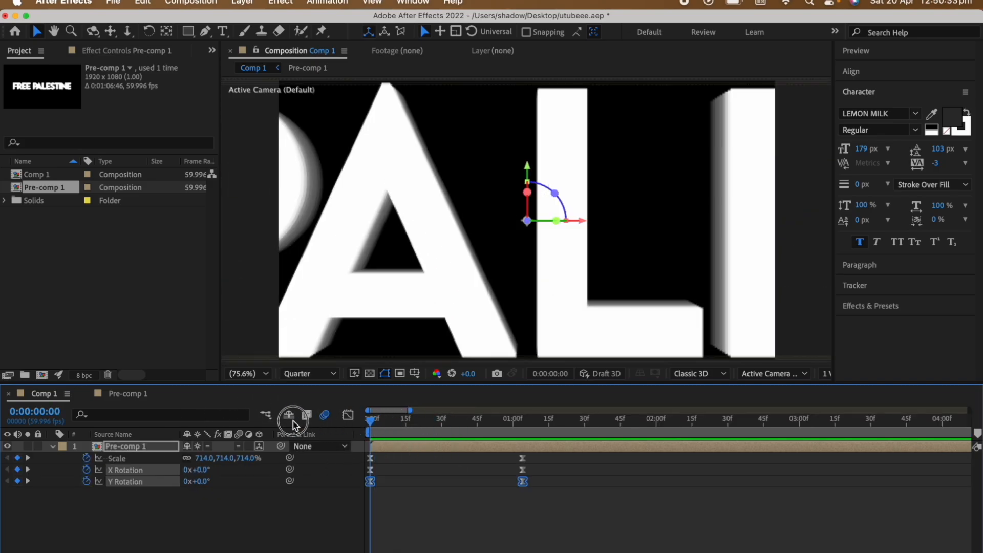
pyautogui.press('space')
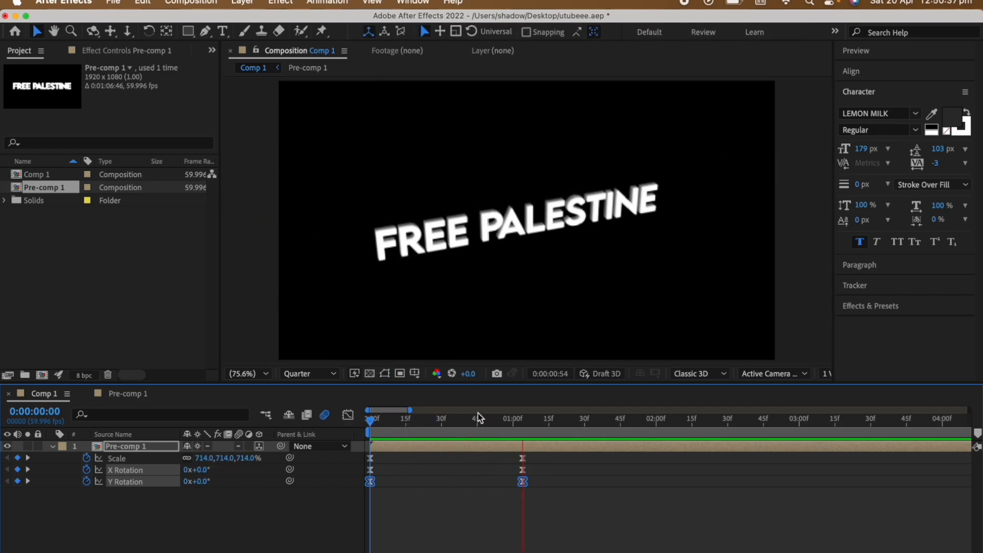
pyautogui.click(441, 416)
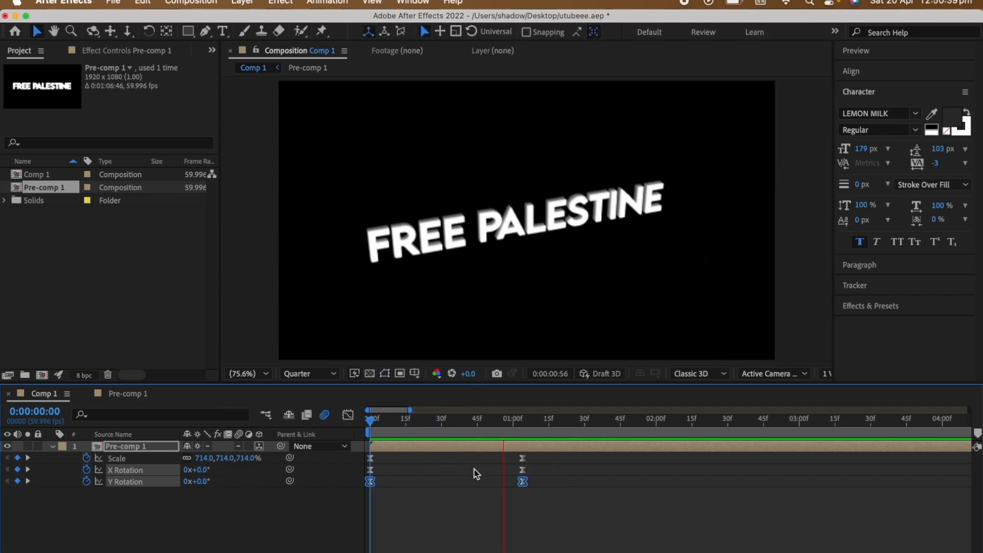
pyautogui.press('space')
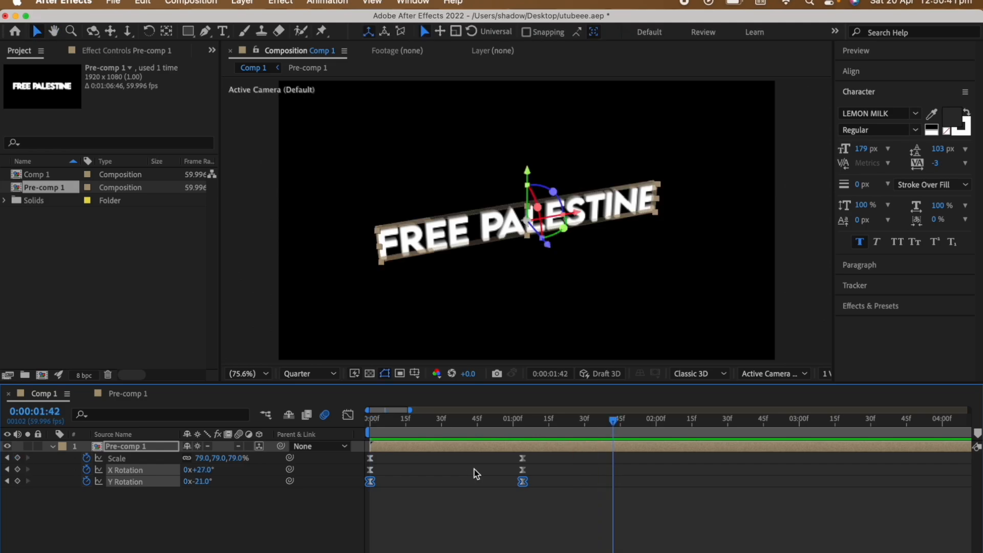